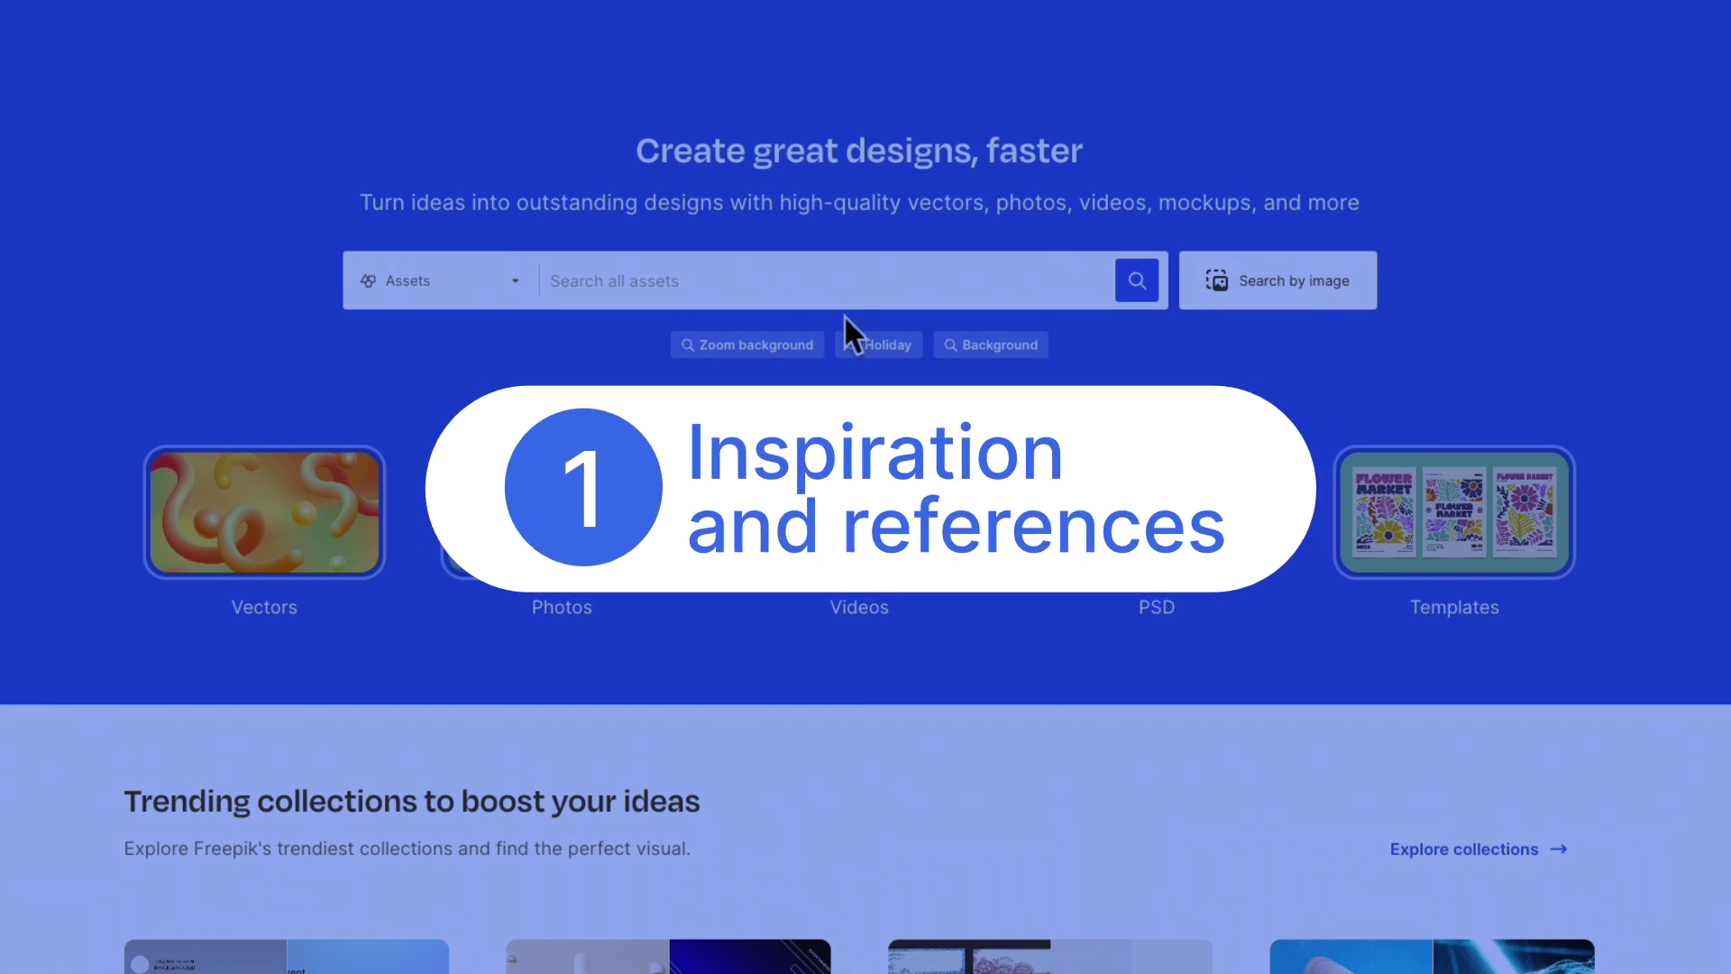
Filter Freepik assets to PSD and search for 'social media posts'
click(460, 284)
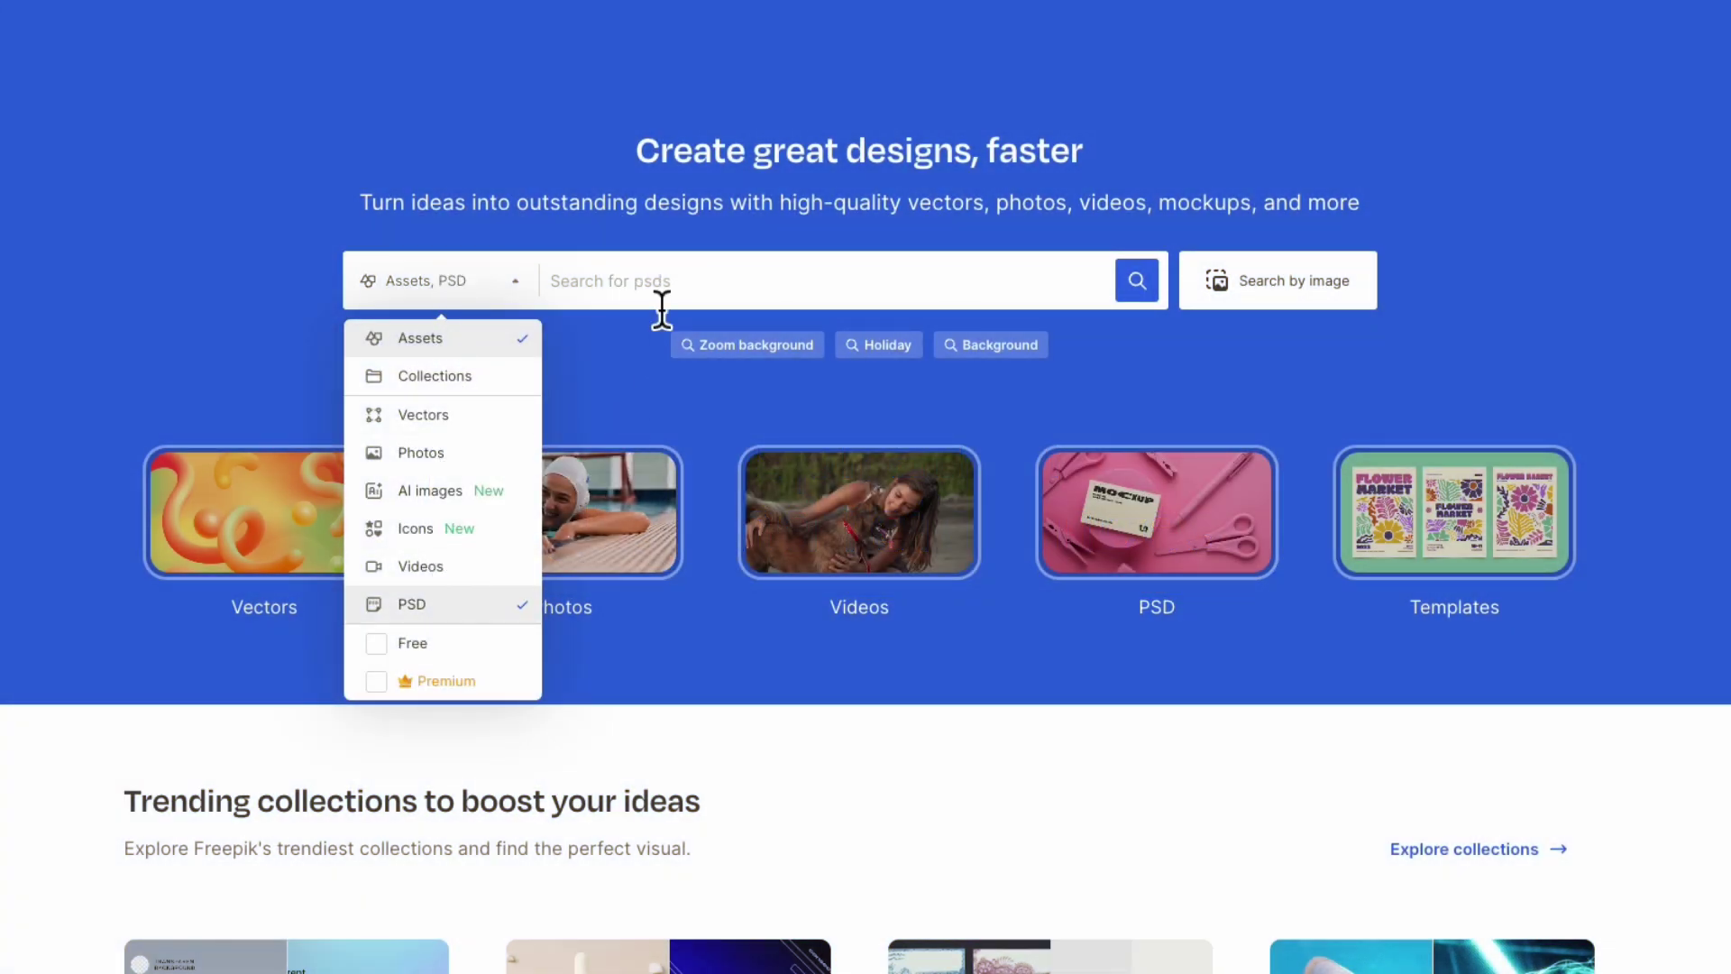
click(636, 284)
text(social medi)
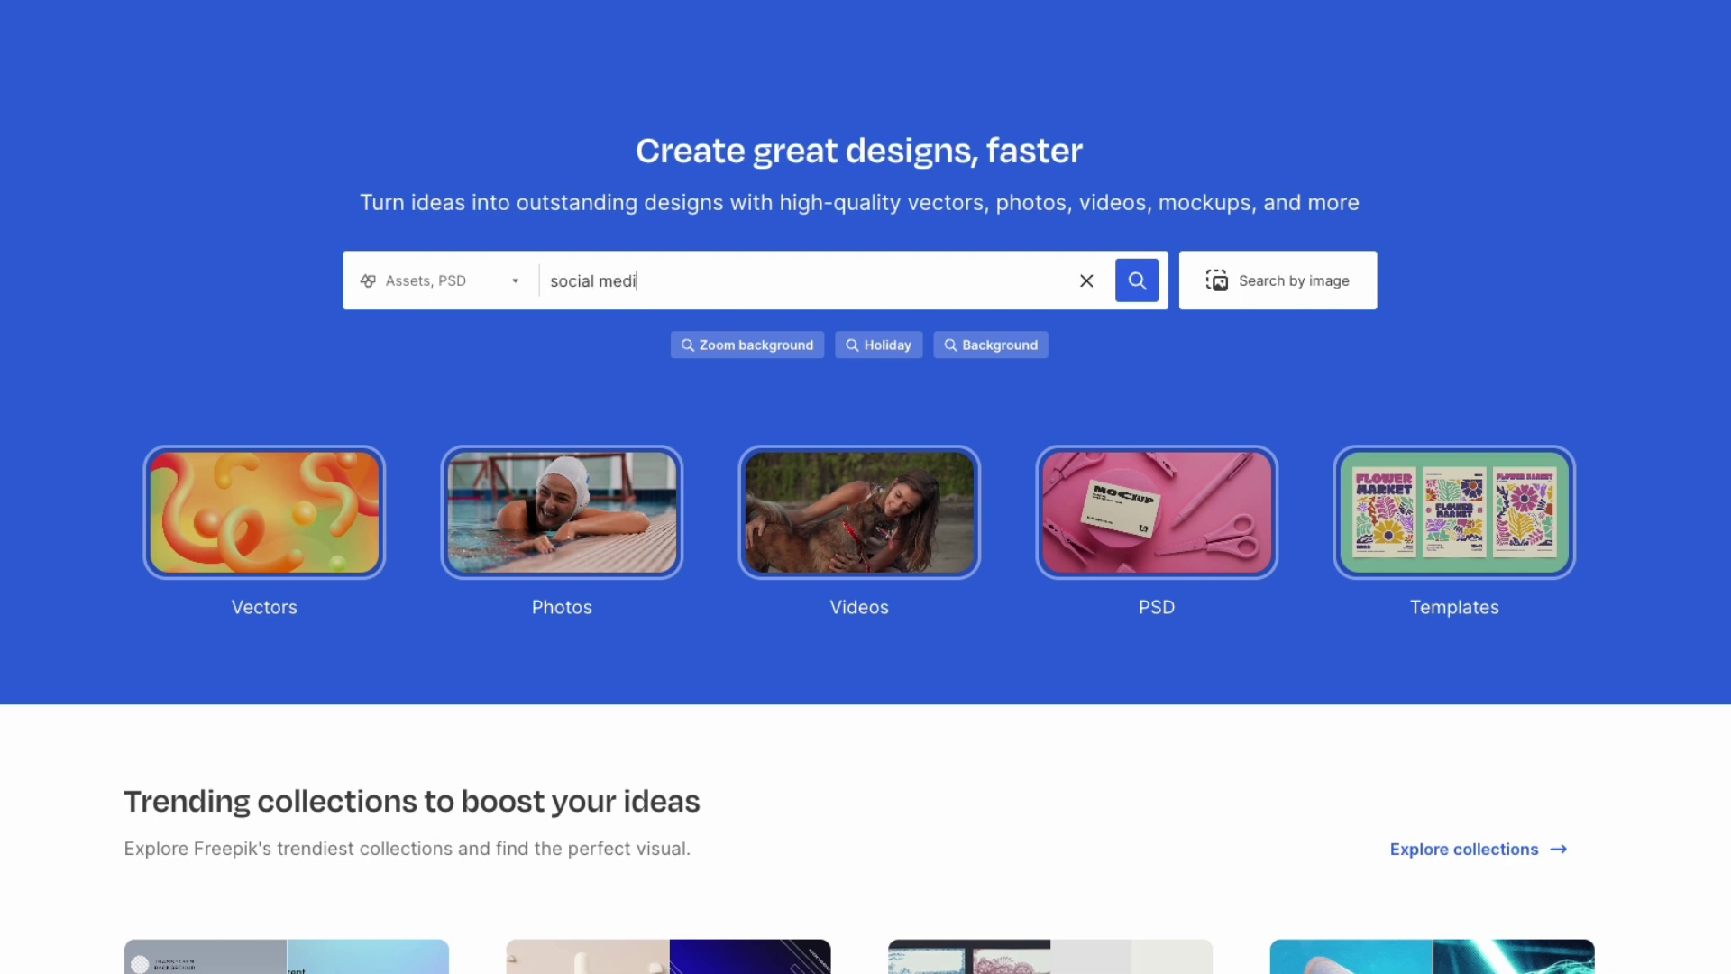
text(a posts)
key(Return)
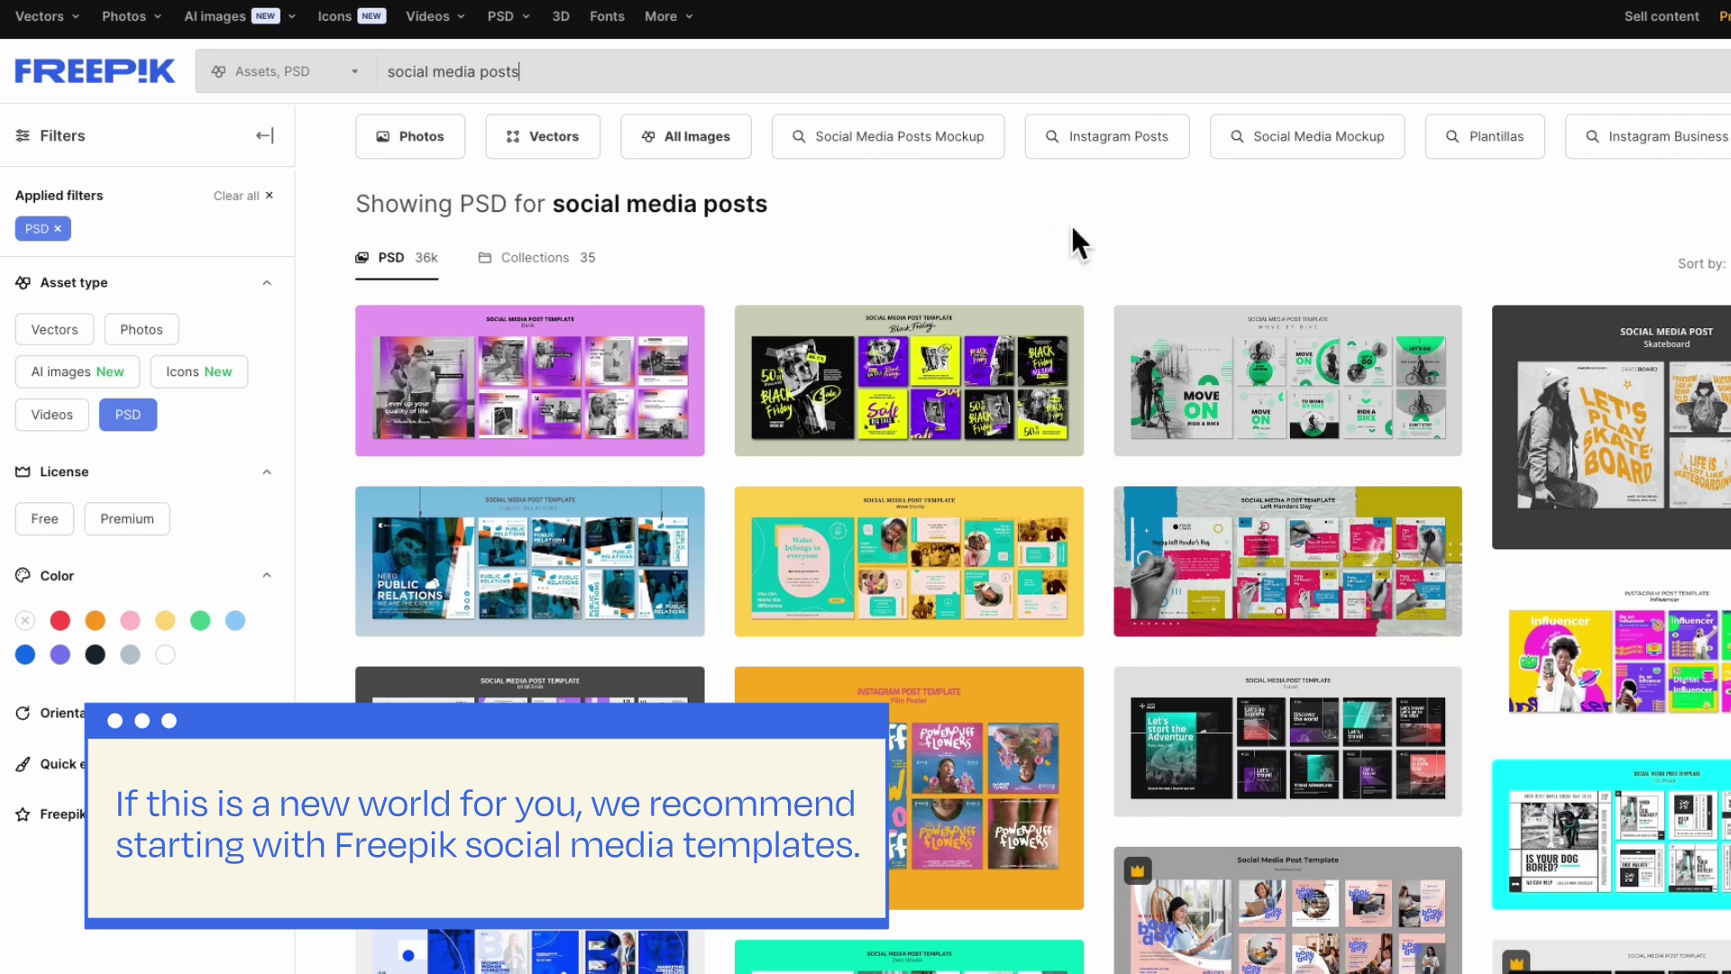
scroll(1078, 233, down, 2)
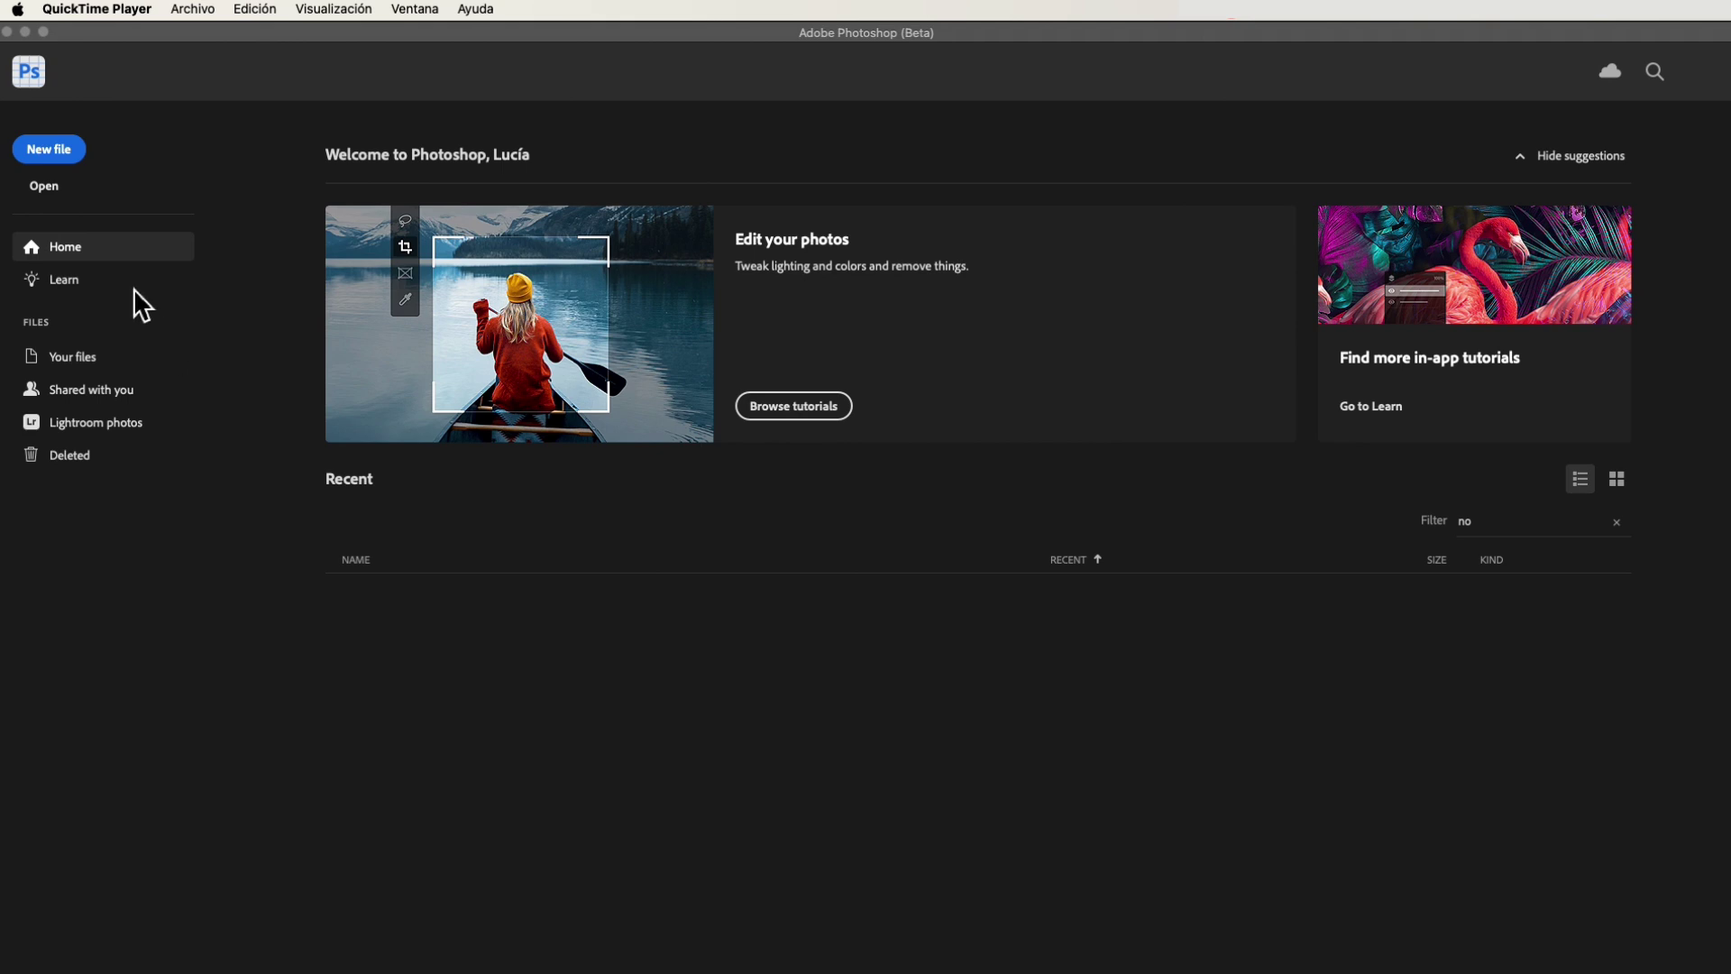
Create a Web Large 1920×1080 artboard document at 96 ppi in RGB
click(47, 149)
click(48, 150)
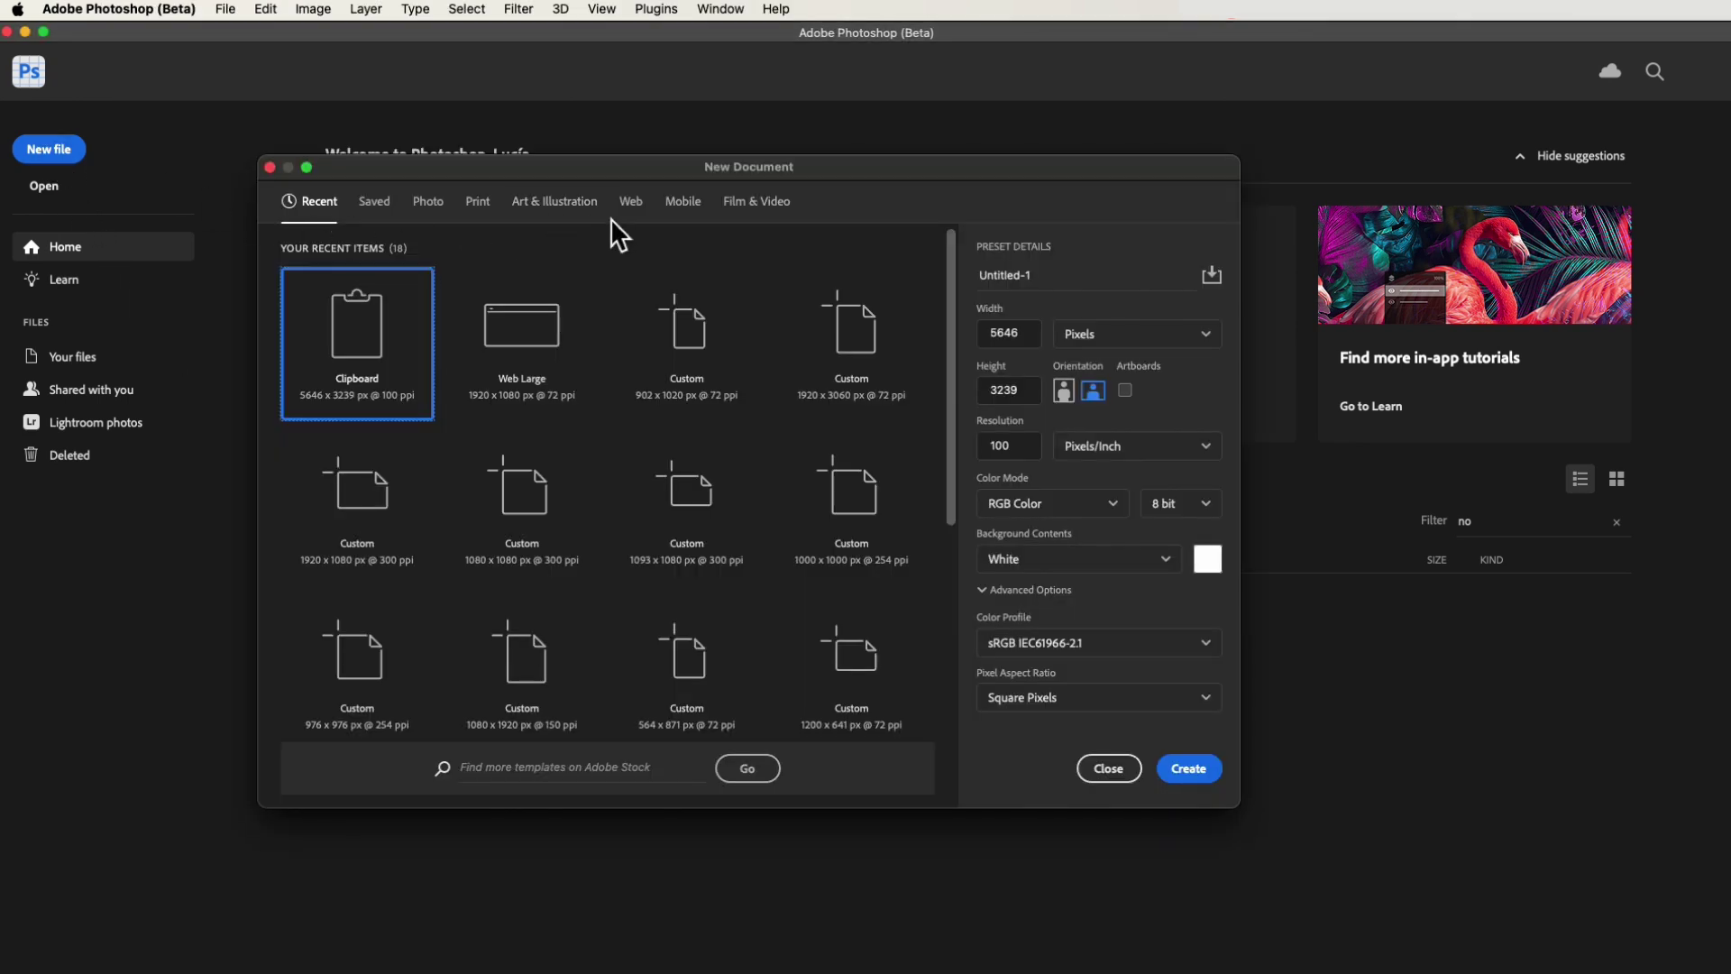
click(630, 206)
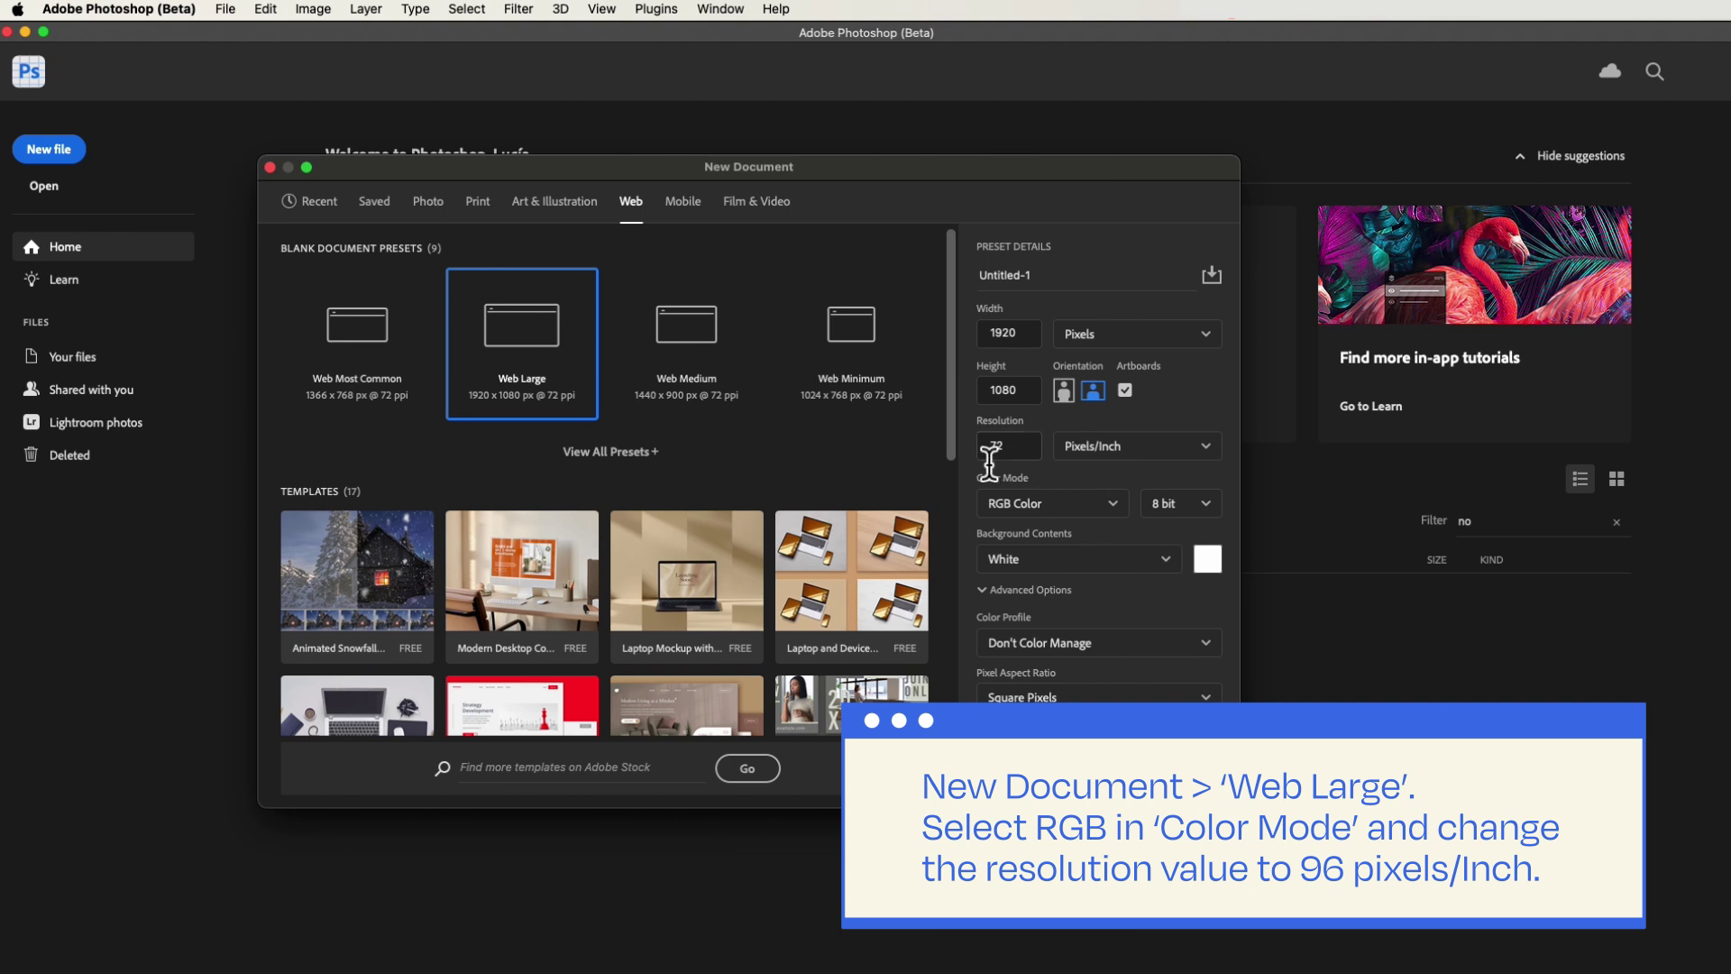
text(96)
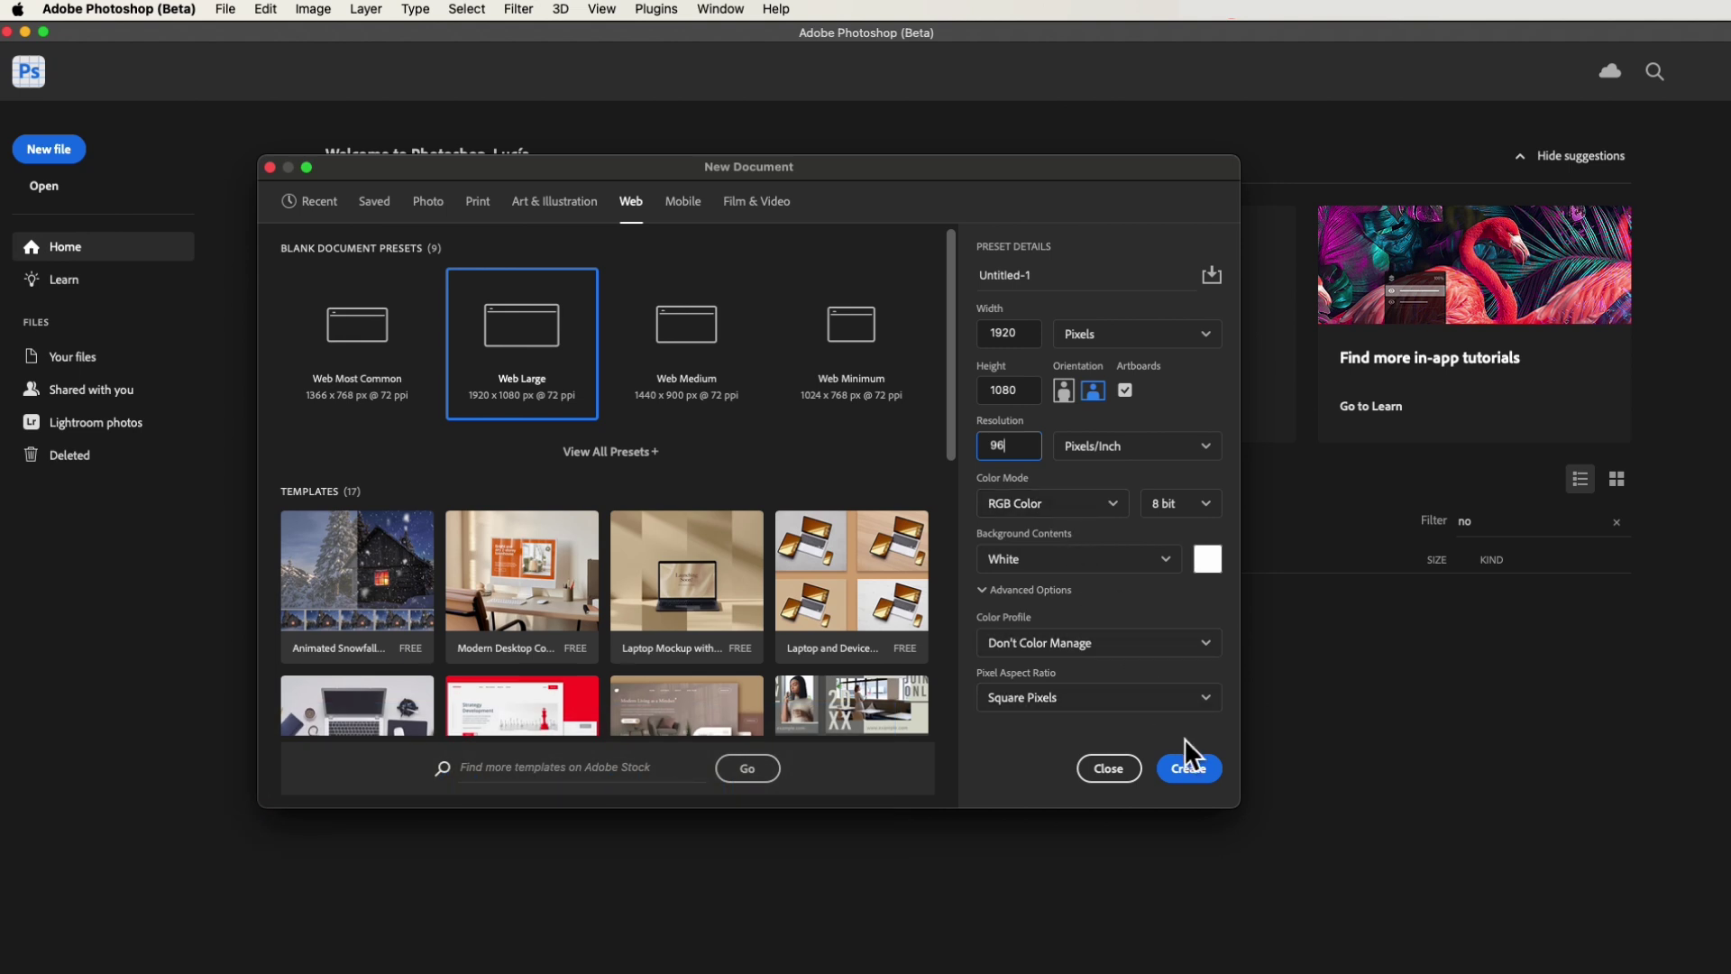
click(1188, 769)
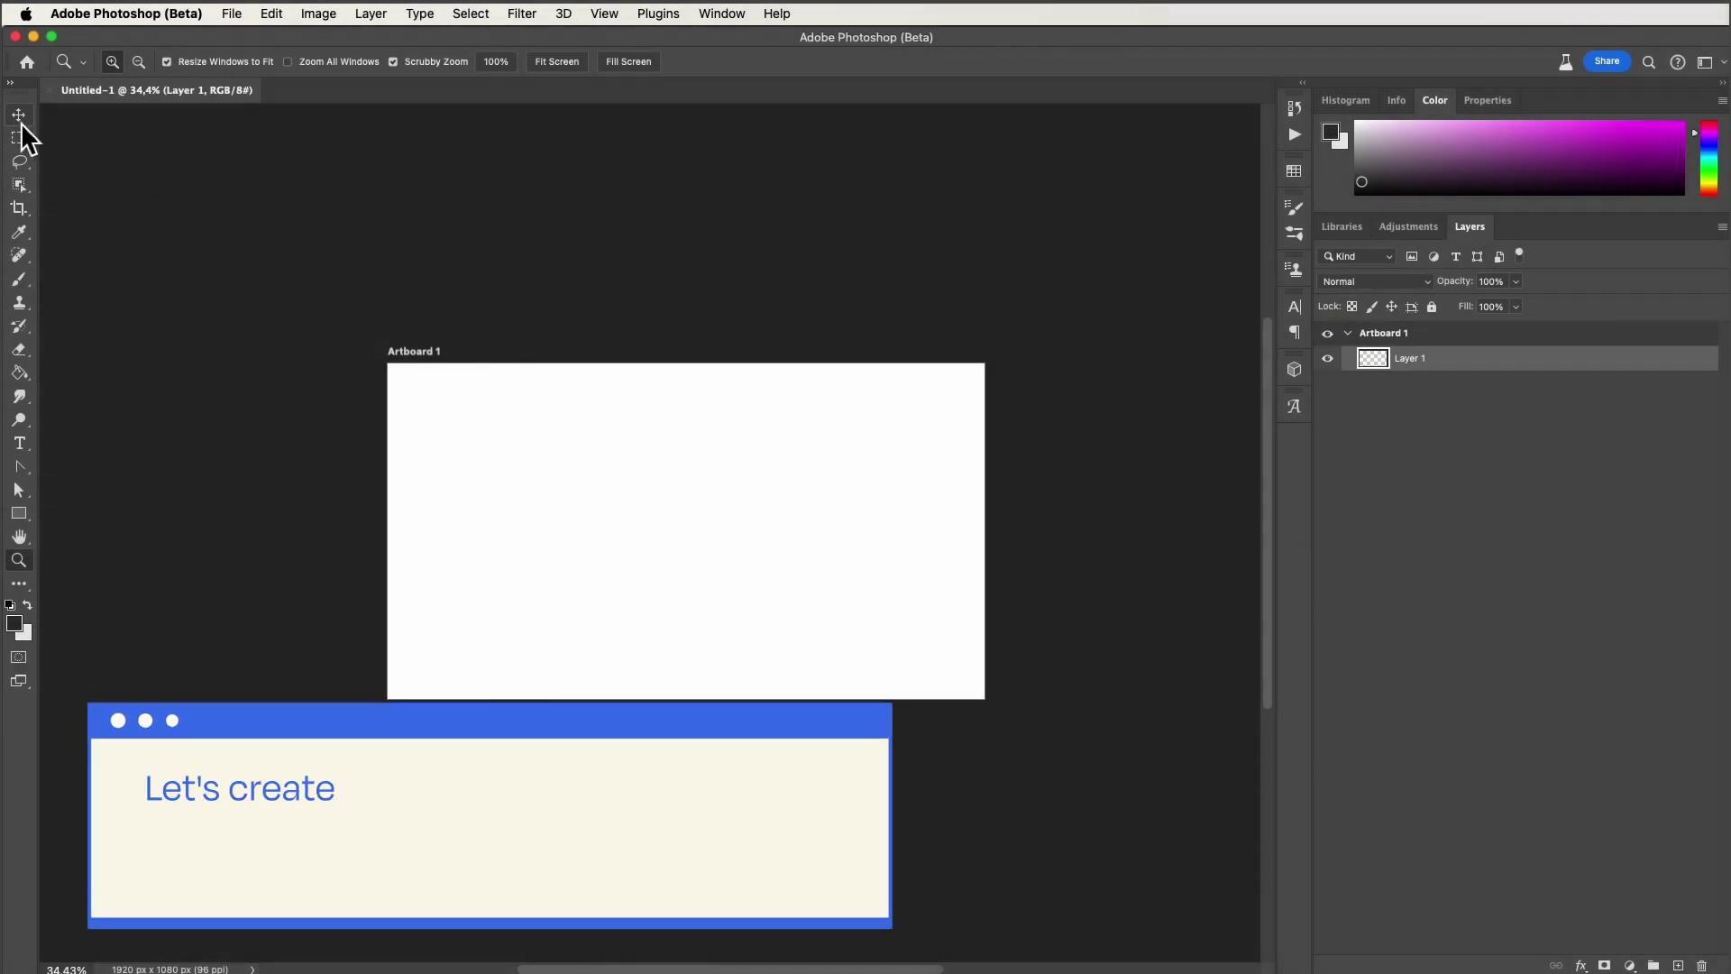
Select Artboard 1 and add new artboards to its right with the + icons
click(19, 115)
drag(695, 464, 408, 288)
click(129, 181)
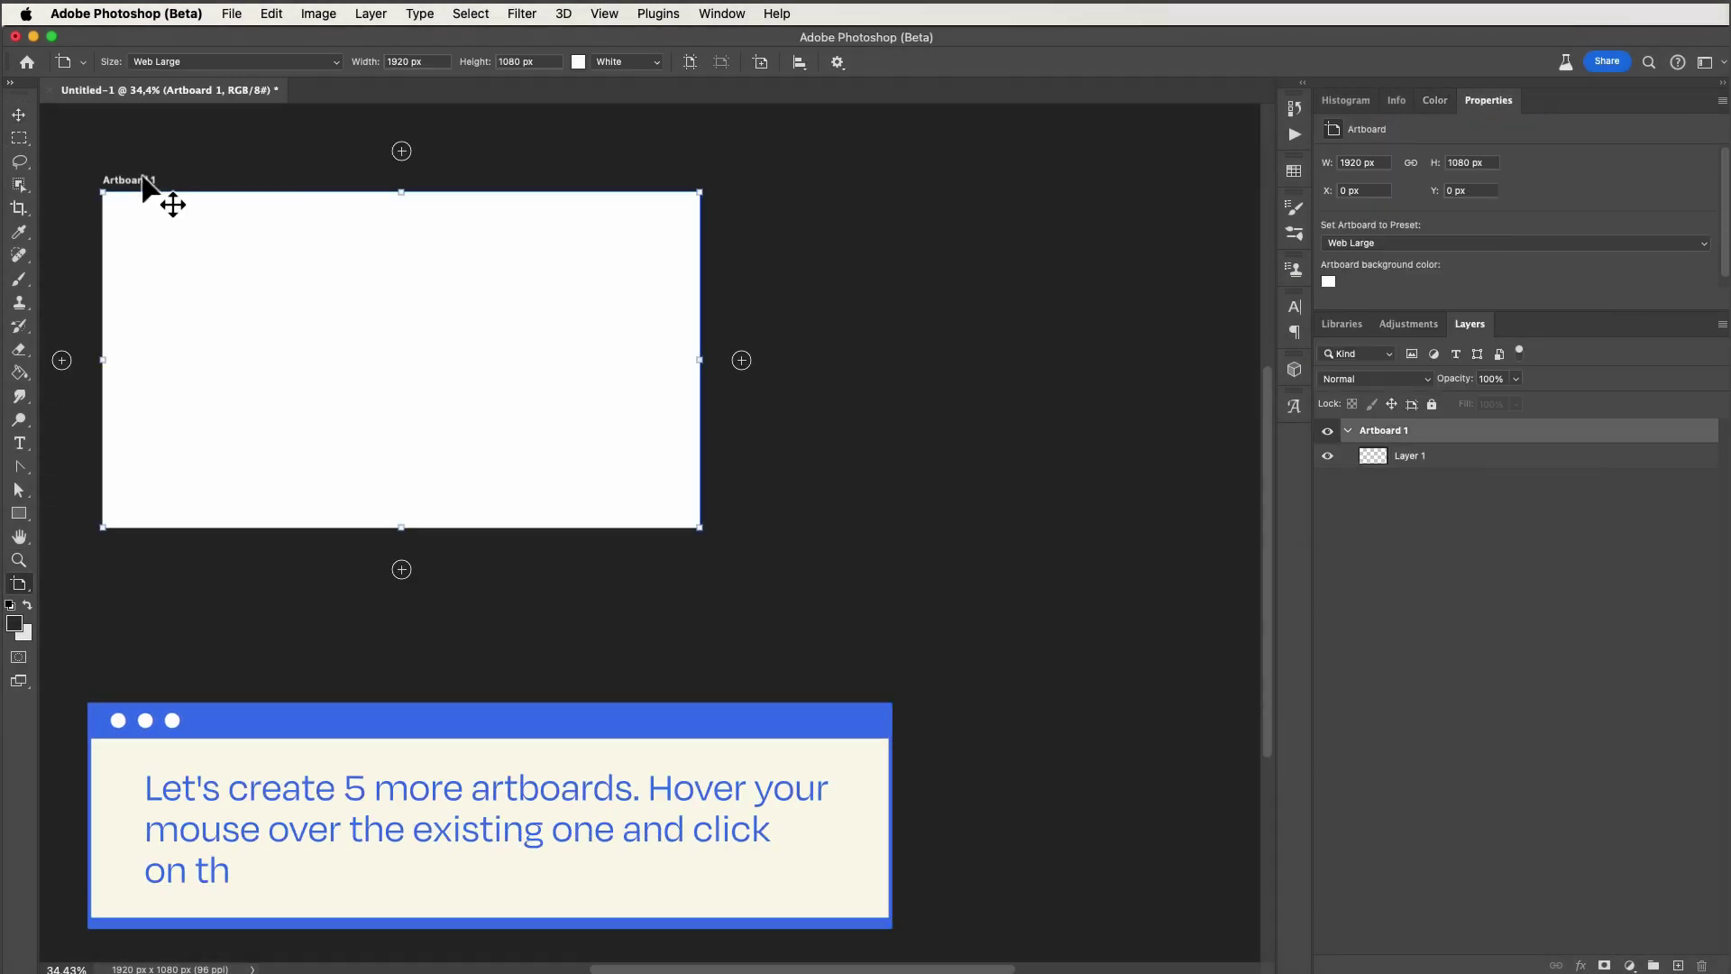
click(743, 362)
click(743, 362)
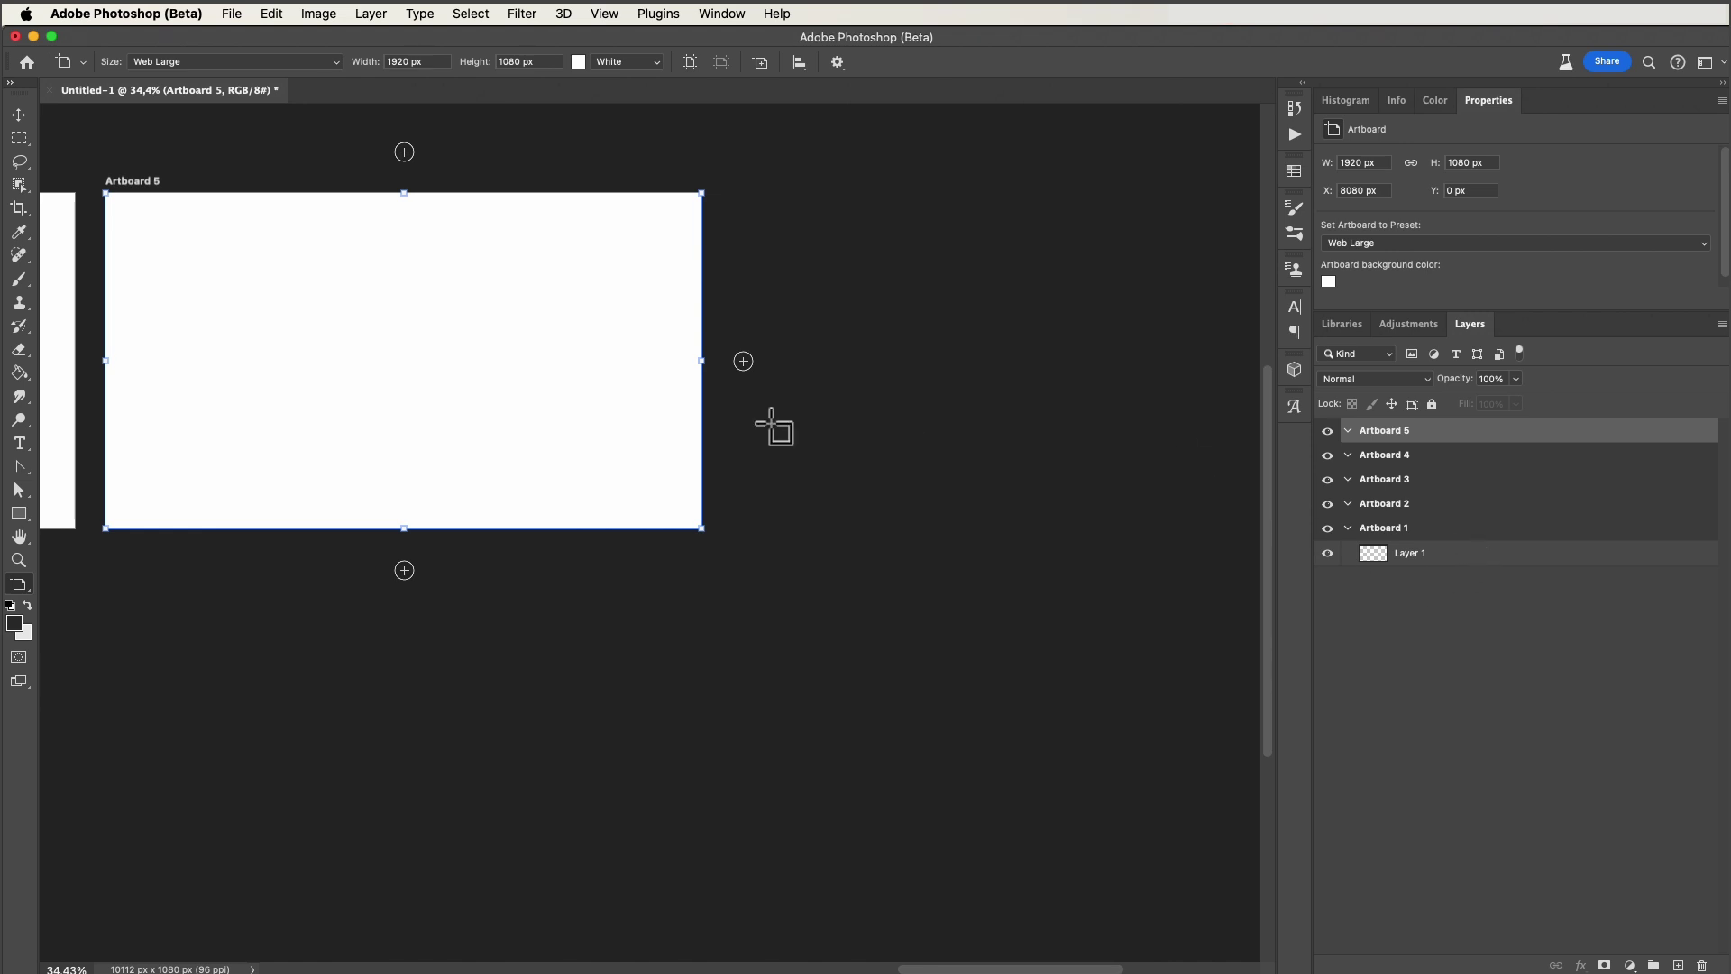
drag(177, 494, 1015, 406)
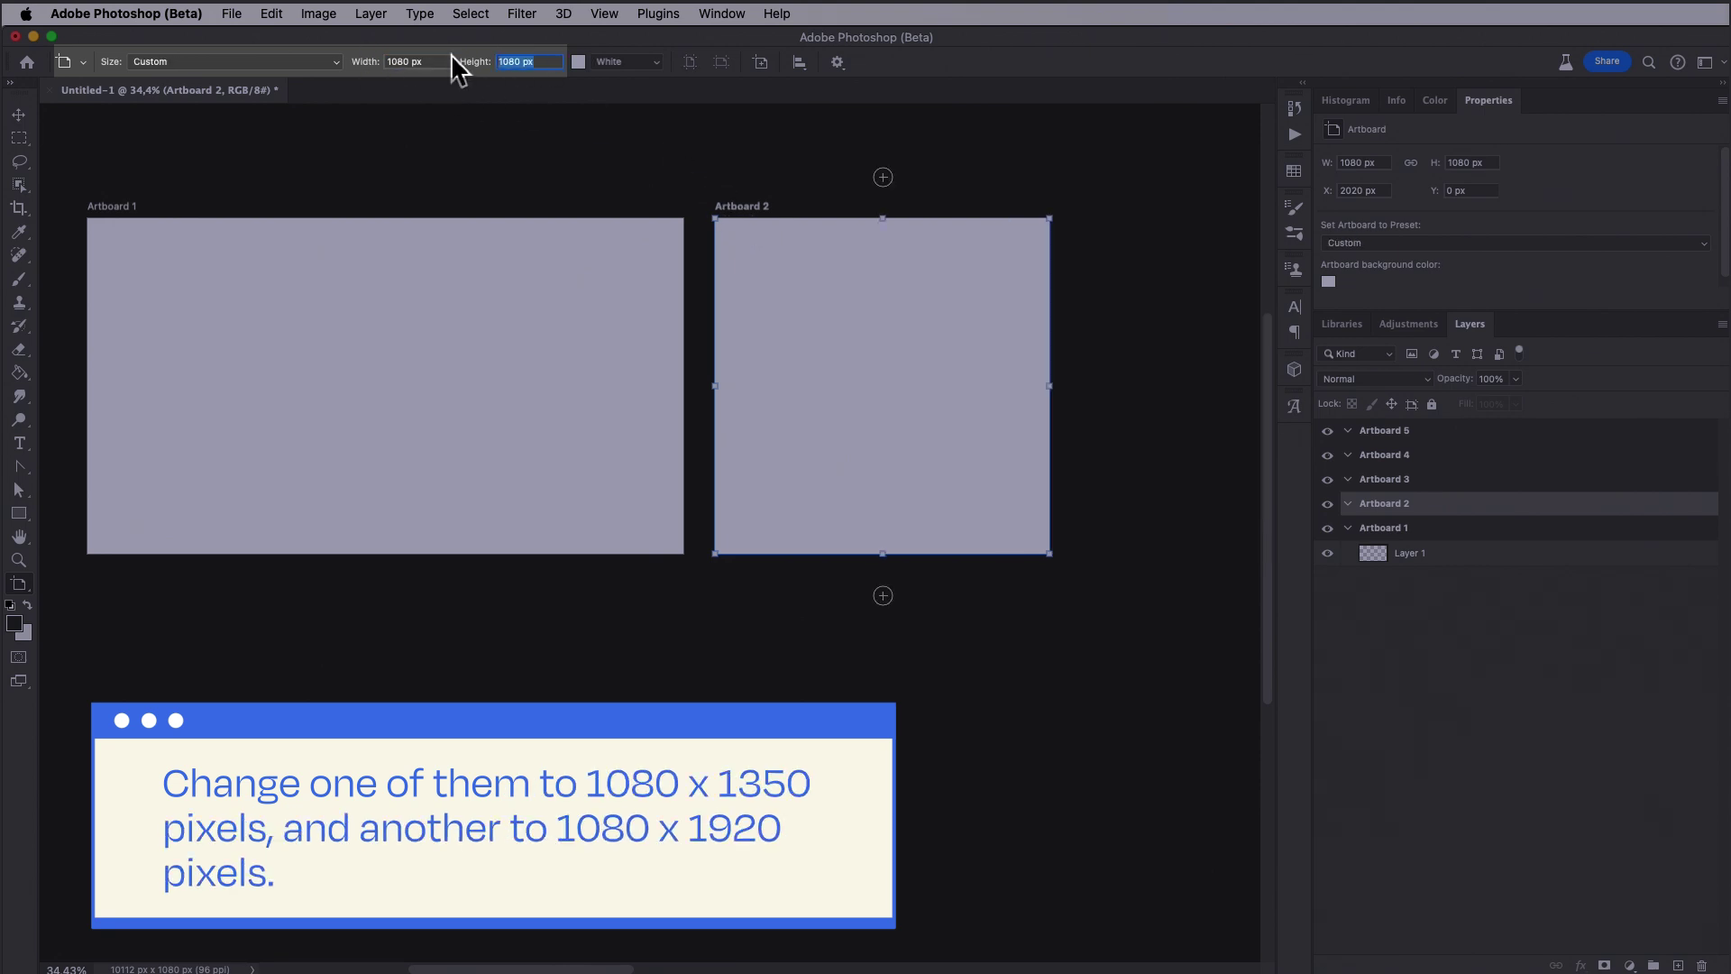
text(1350)
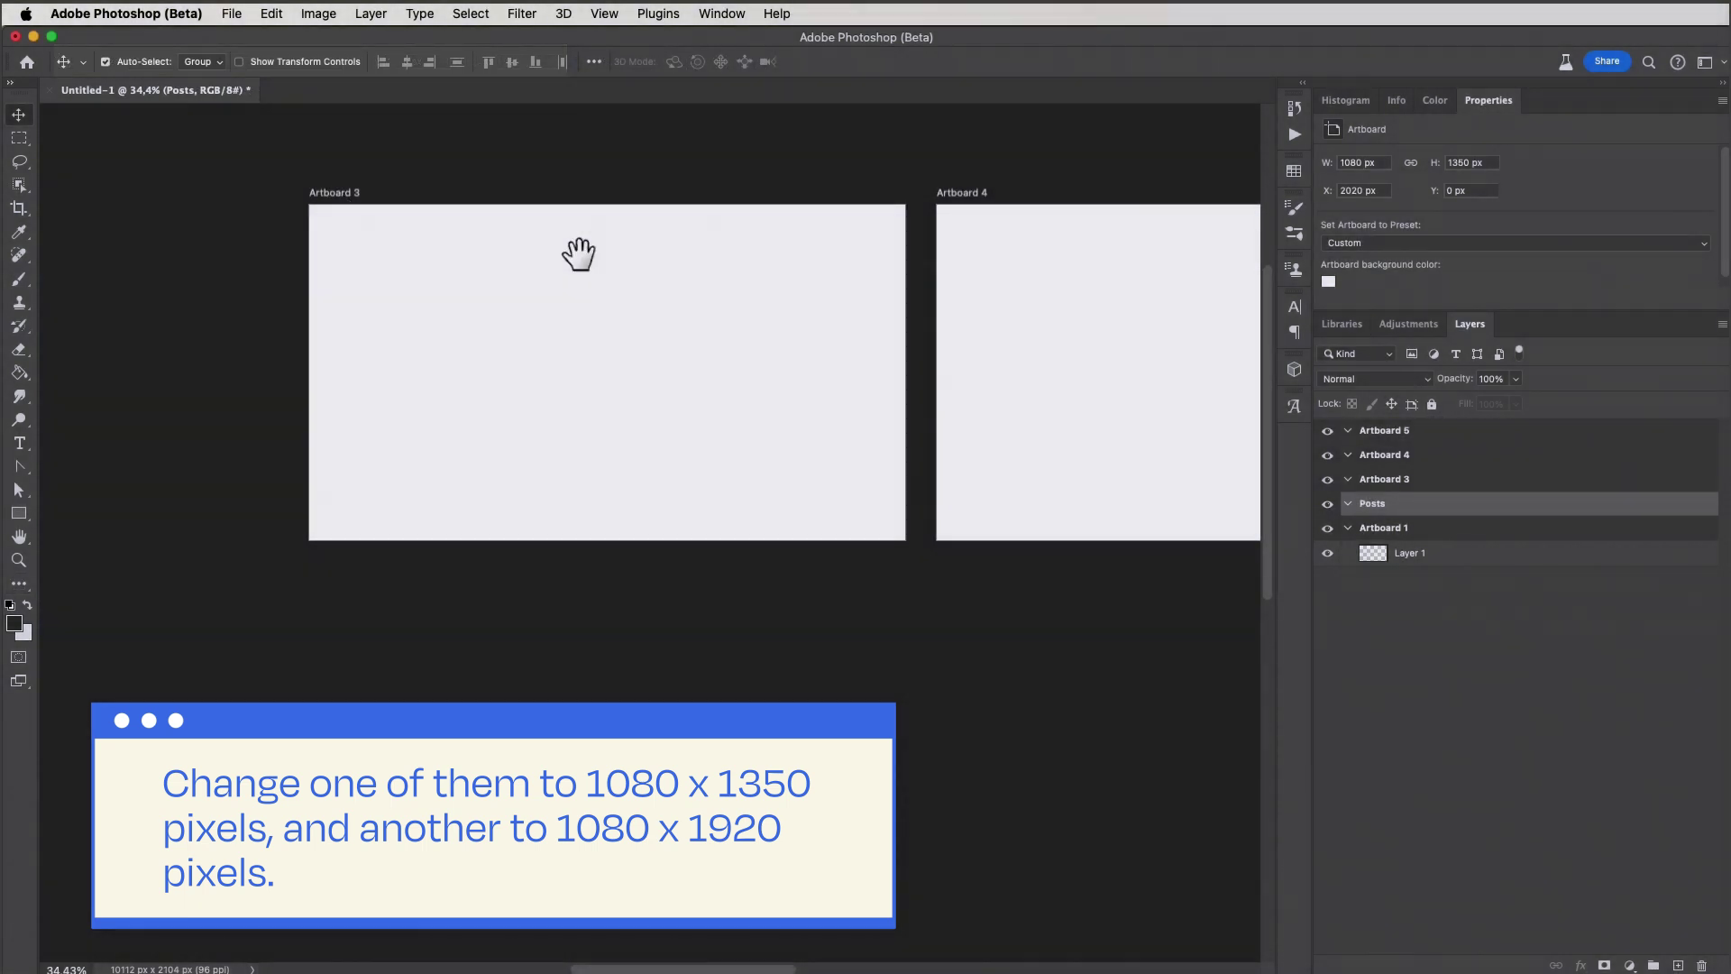
Resize Artboard 3 to 1080 px wide by 1920 px tall
drag(430, 252, 373, 252)
click(163, 190)
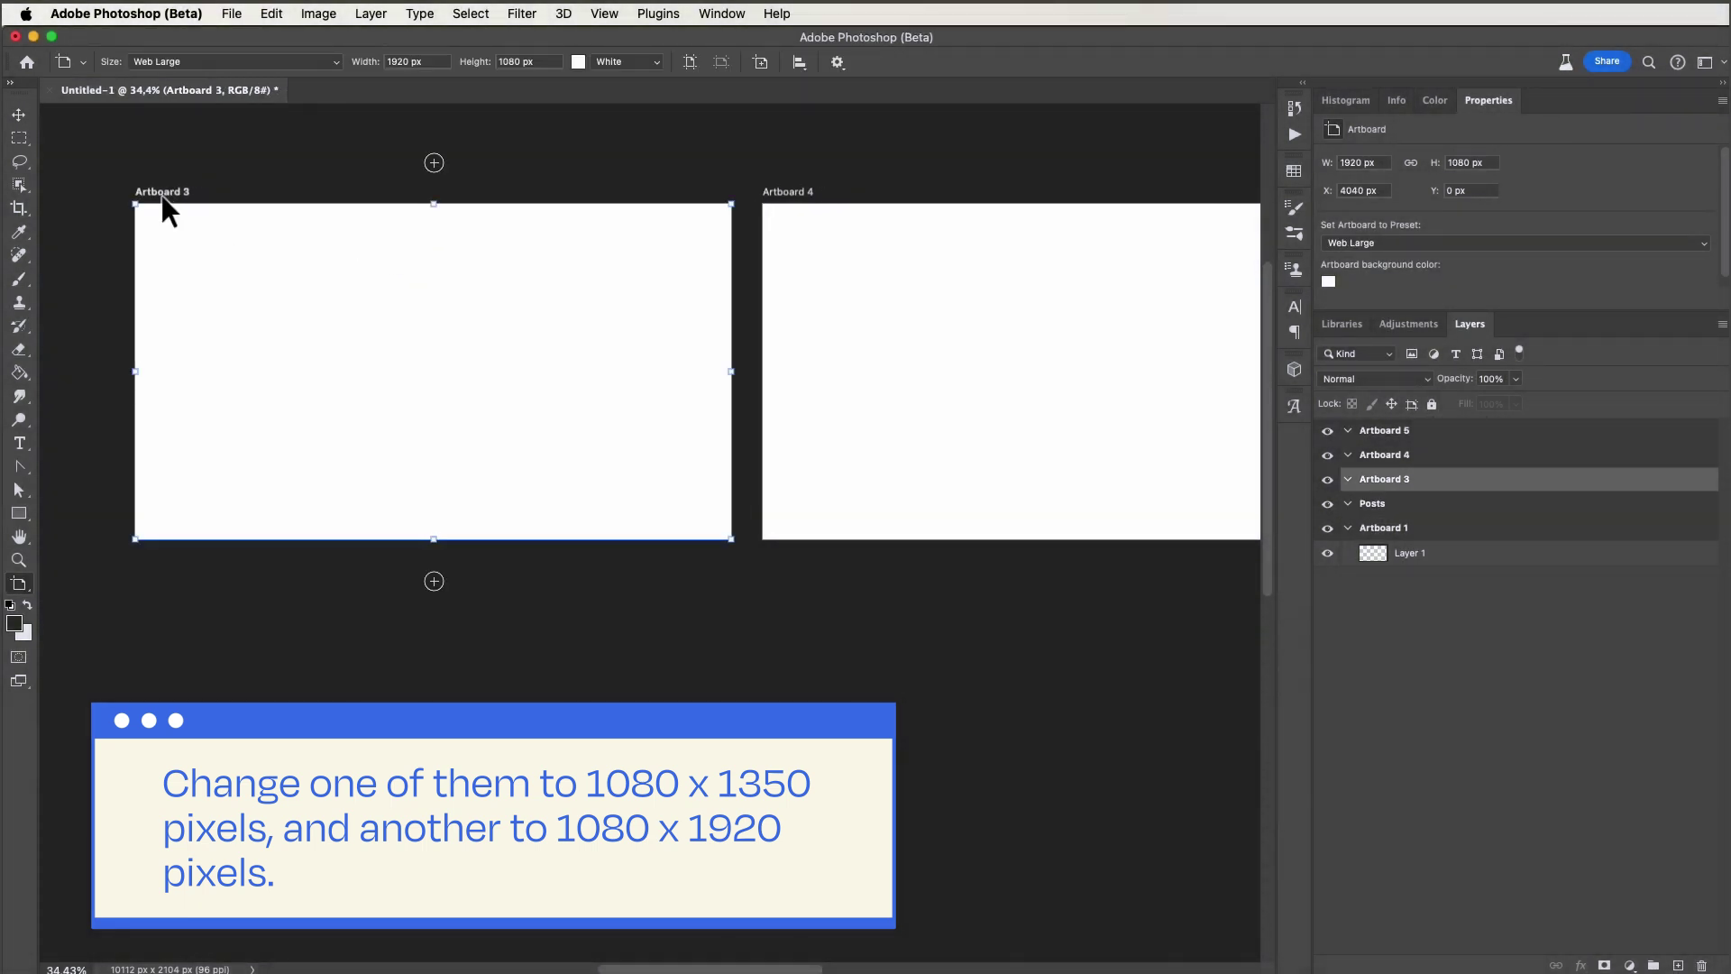
click(404, 61)
text(1080)
key(Tab)
text(1920)
key(Return)
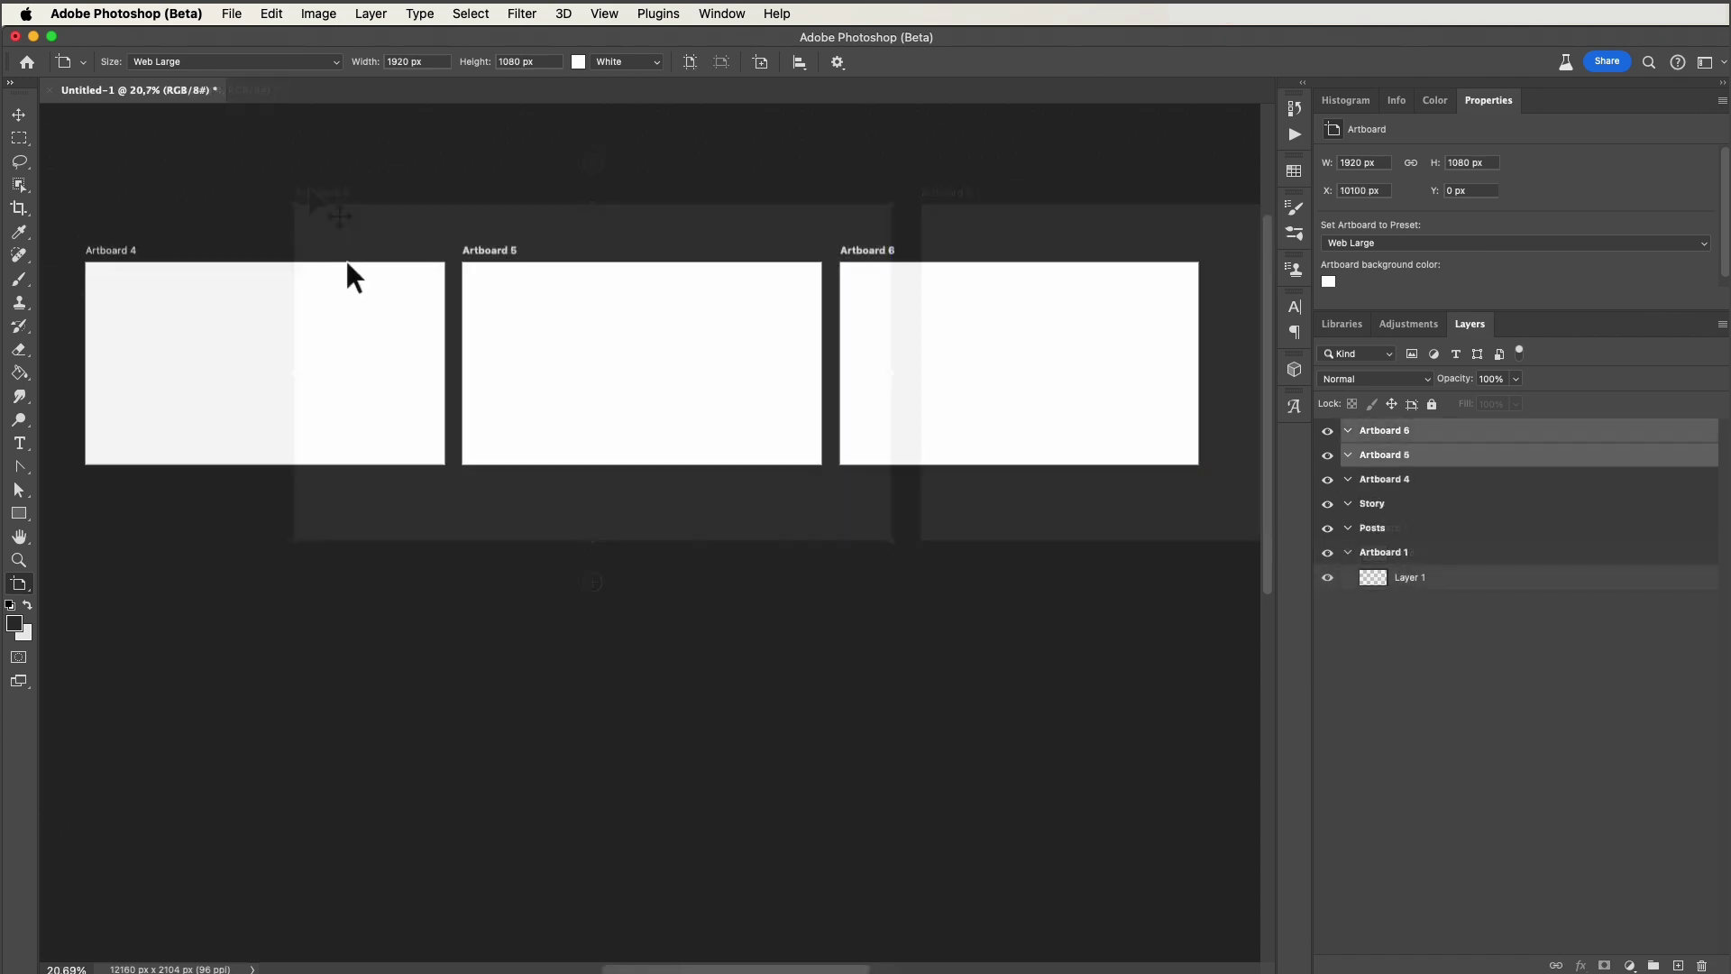
Line Artboards 4–6 up edge to edge and rename them Carousel
shift+click(118, 253)
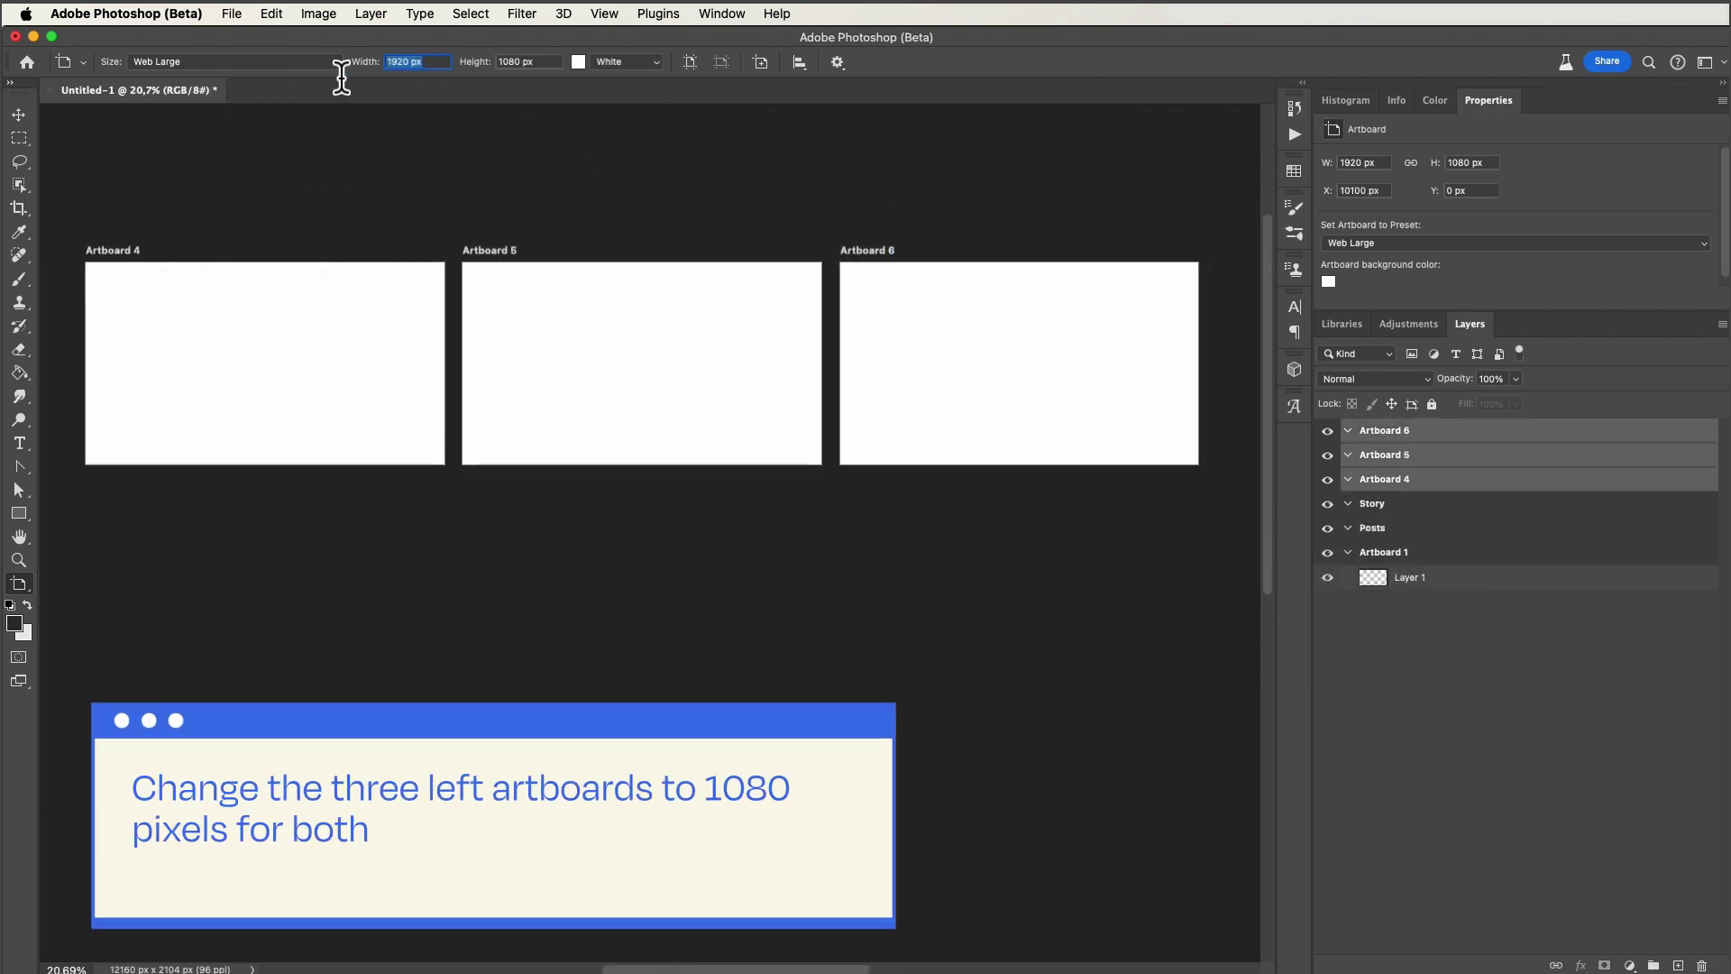
text(1080)
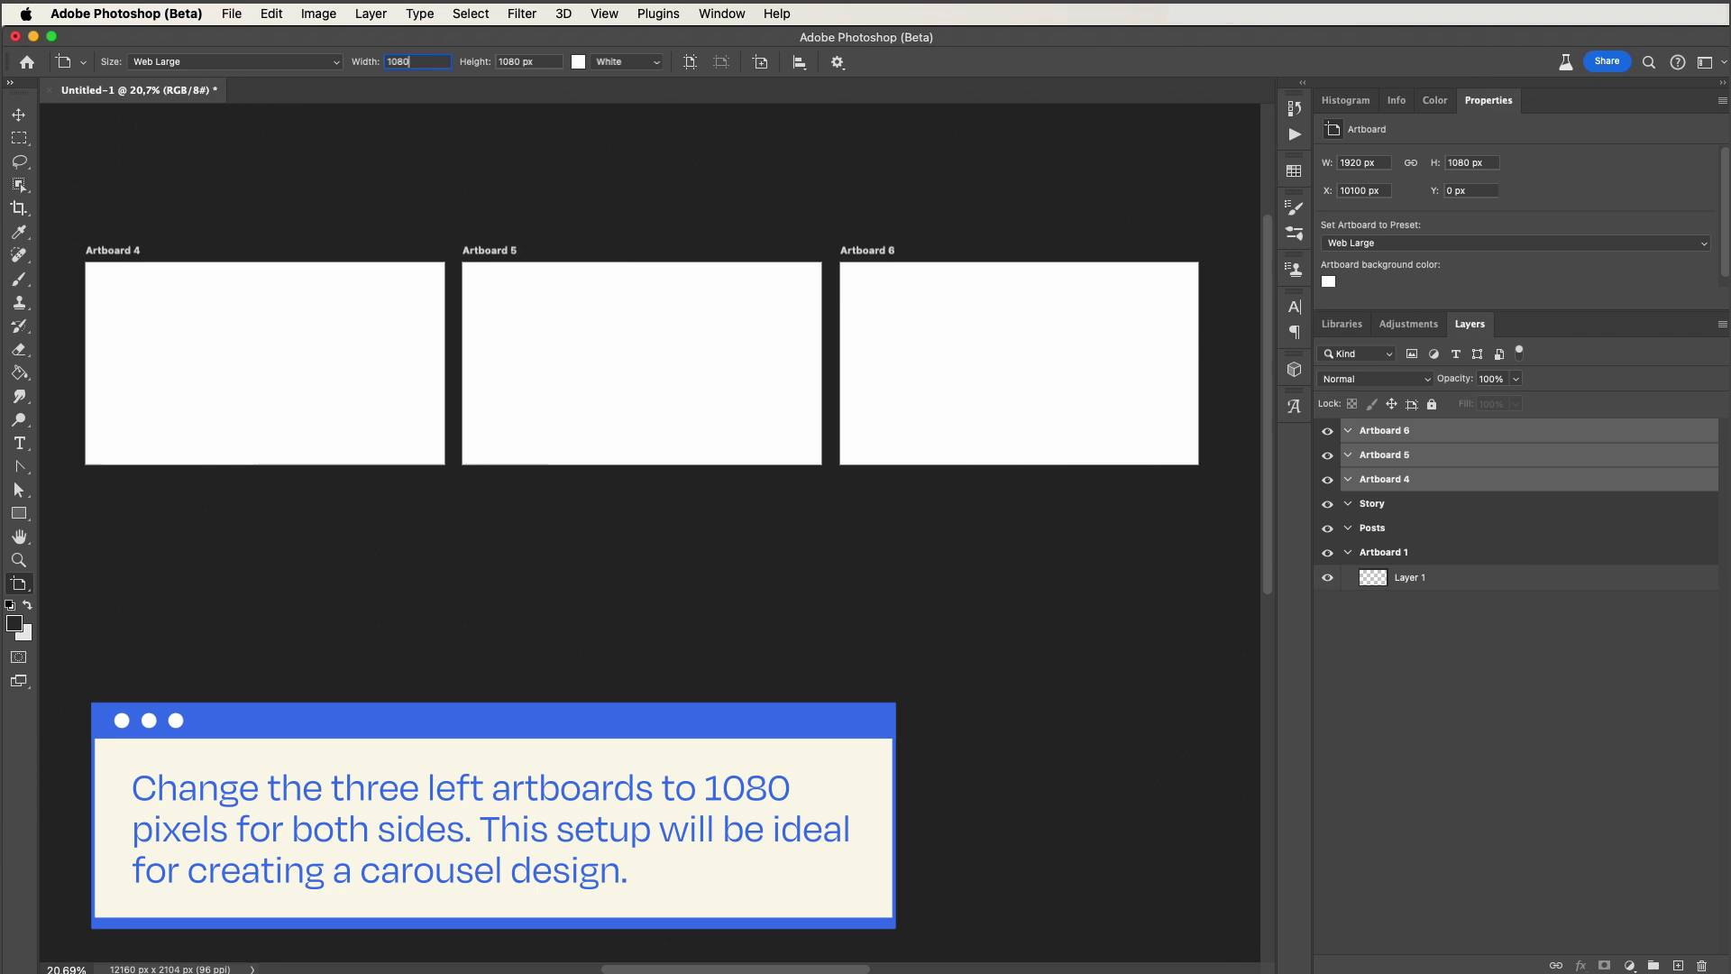
click(502, 244)
drag(553, 206, 400, 218)
drag(953, 201, 596, 200)
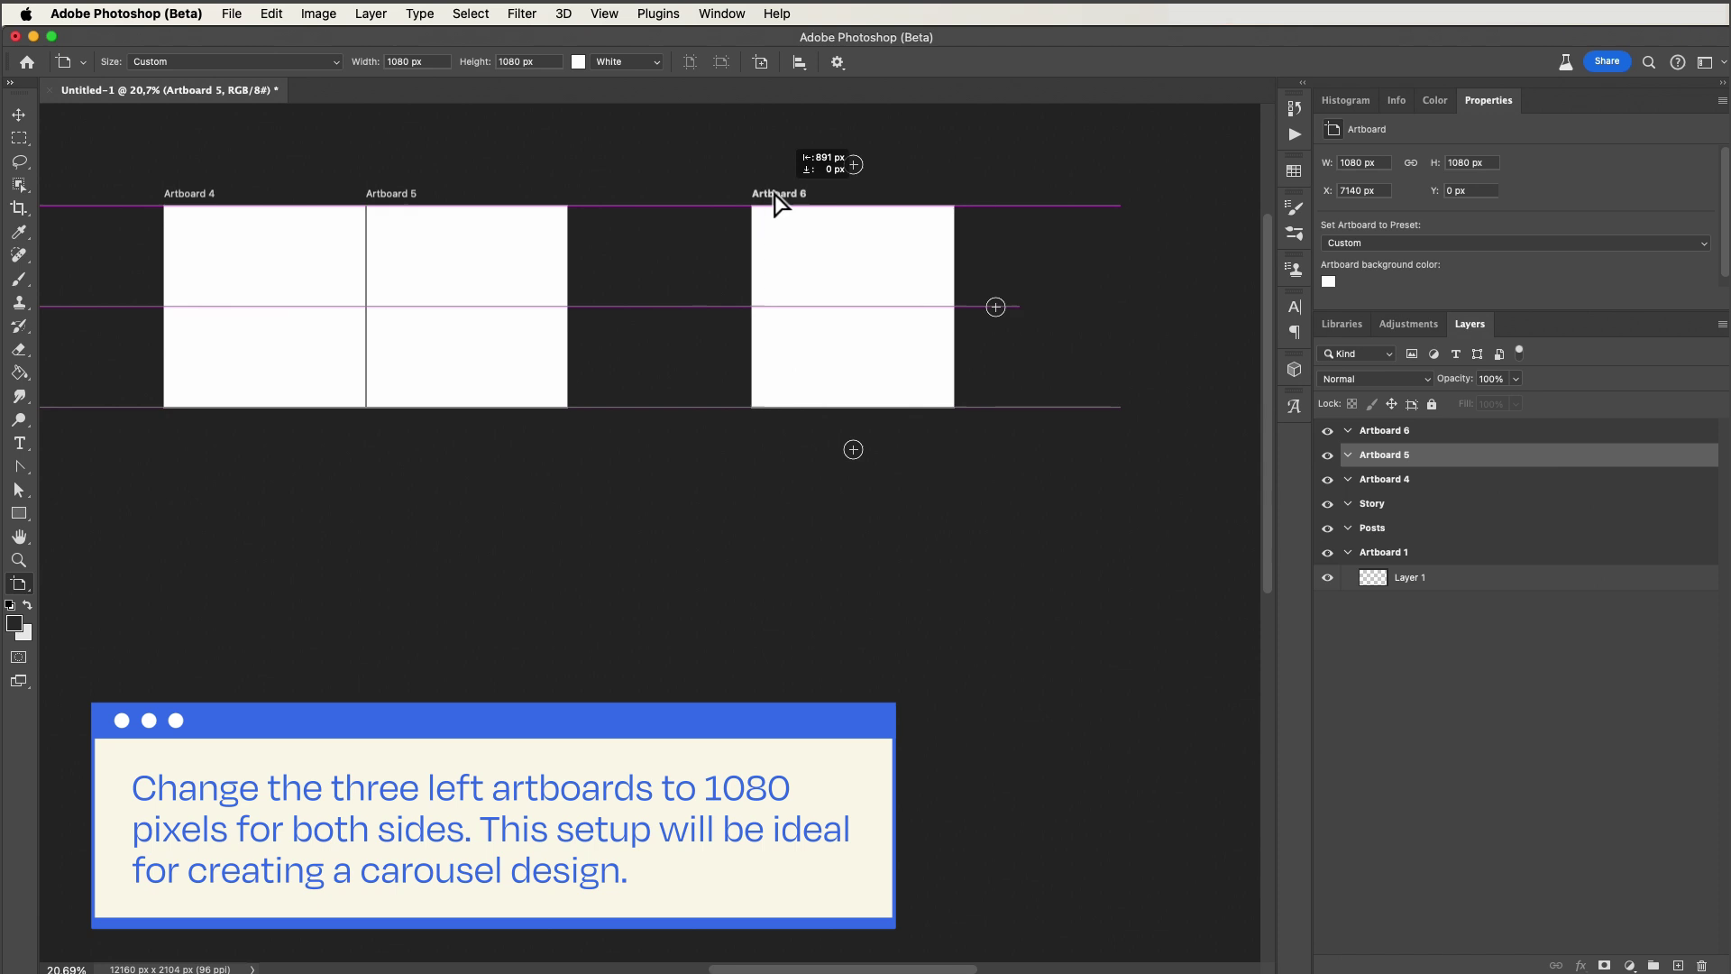
double_click(1383, 479)
text(Carousel)
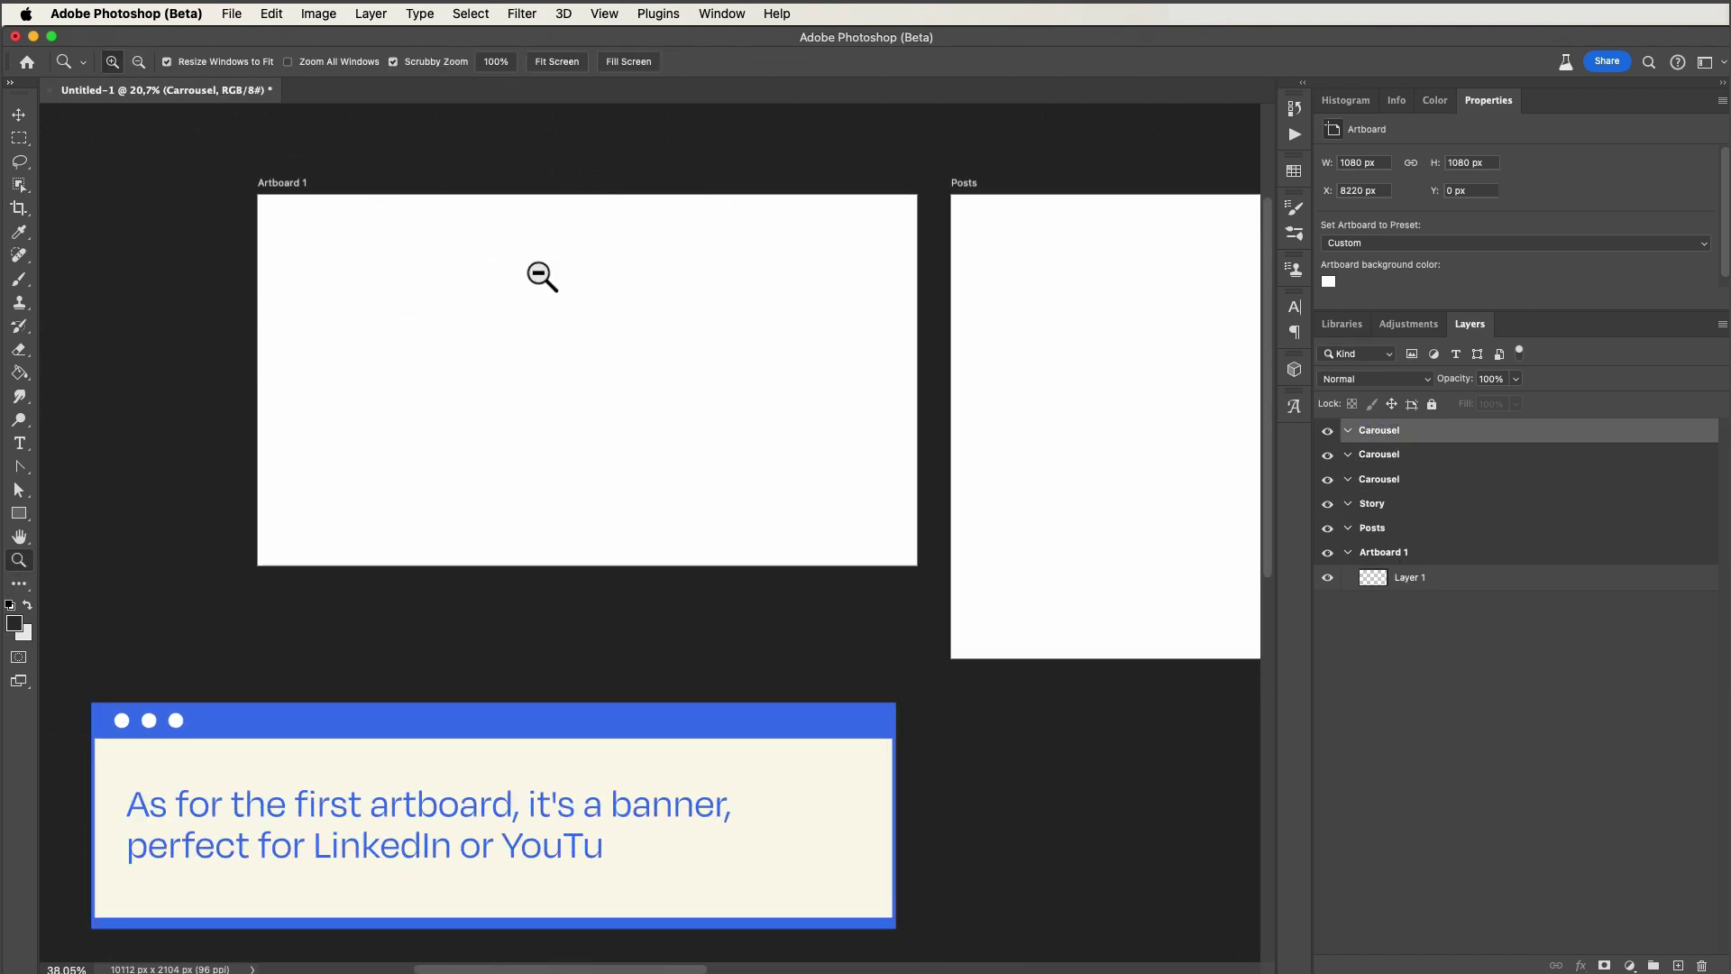
scroll(541, 284, up, 5)
click(172, 191)
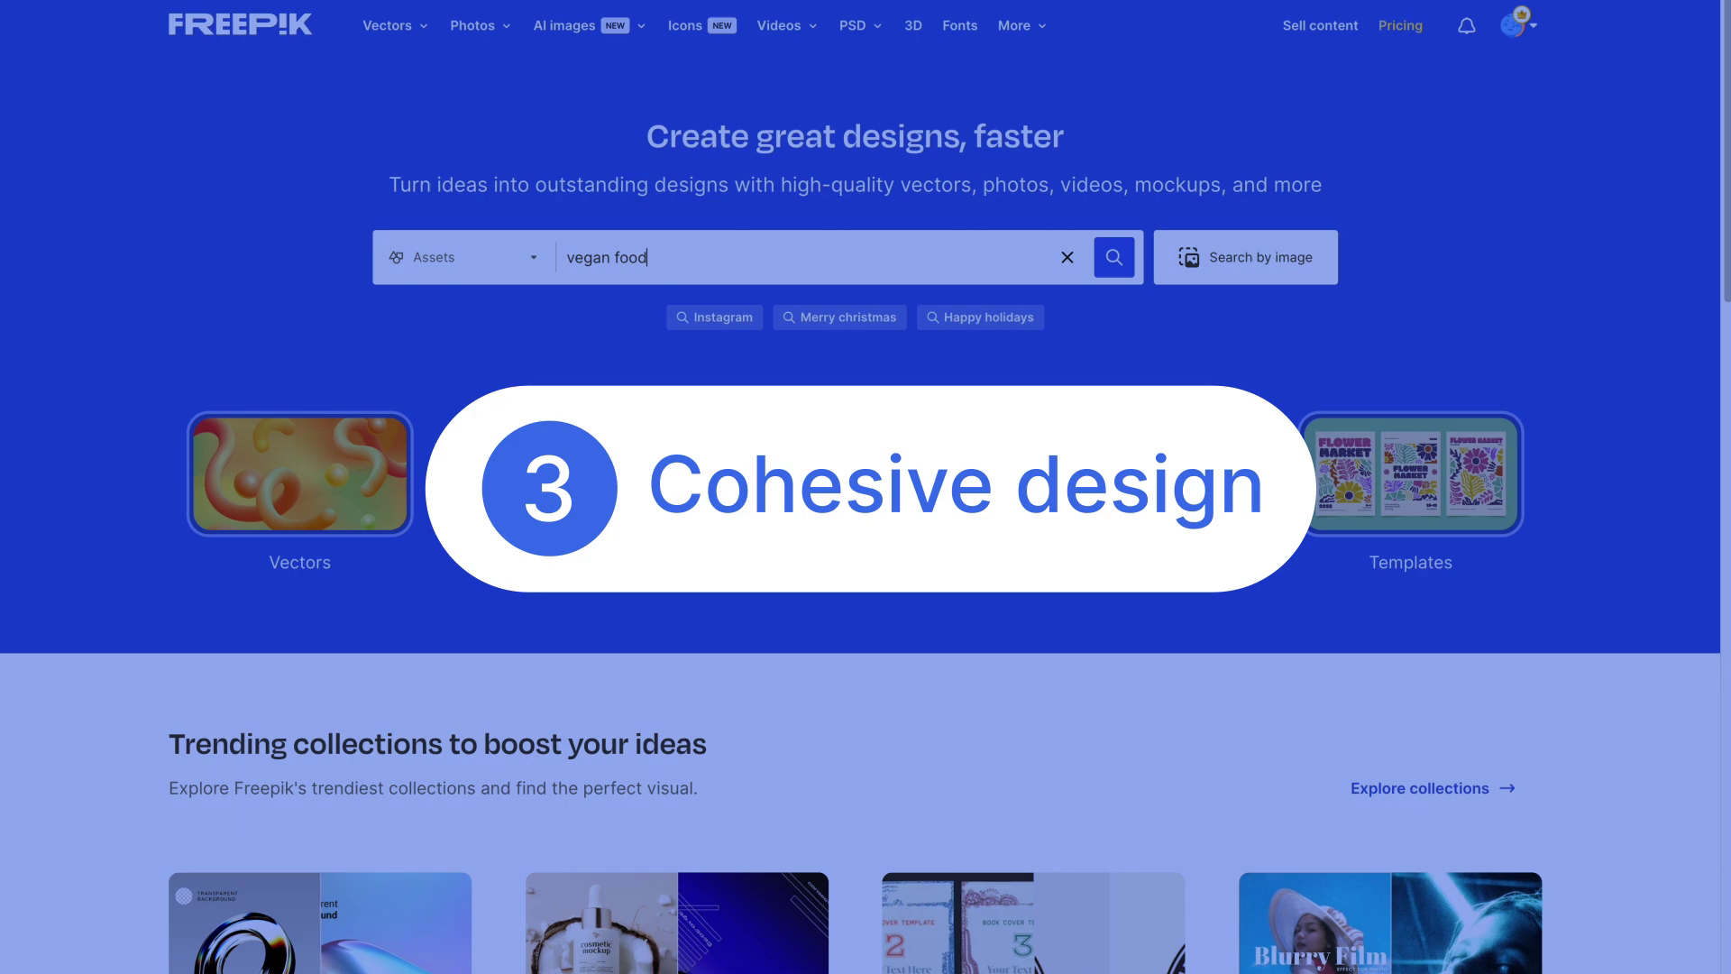
Run the Freepik search for 'vegan food'
key(Return)
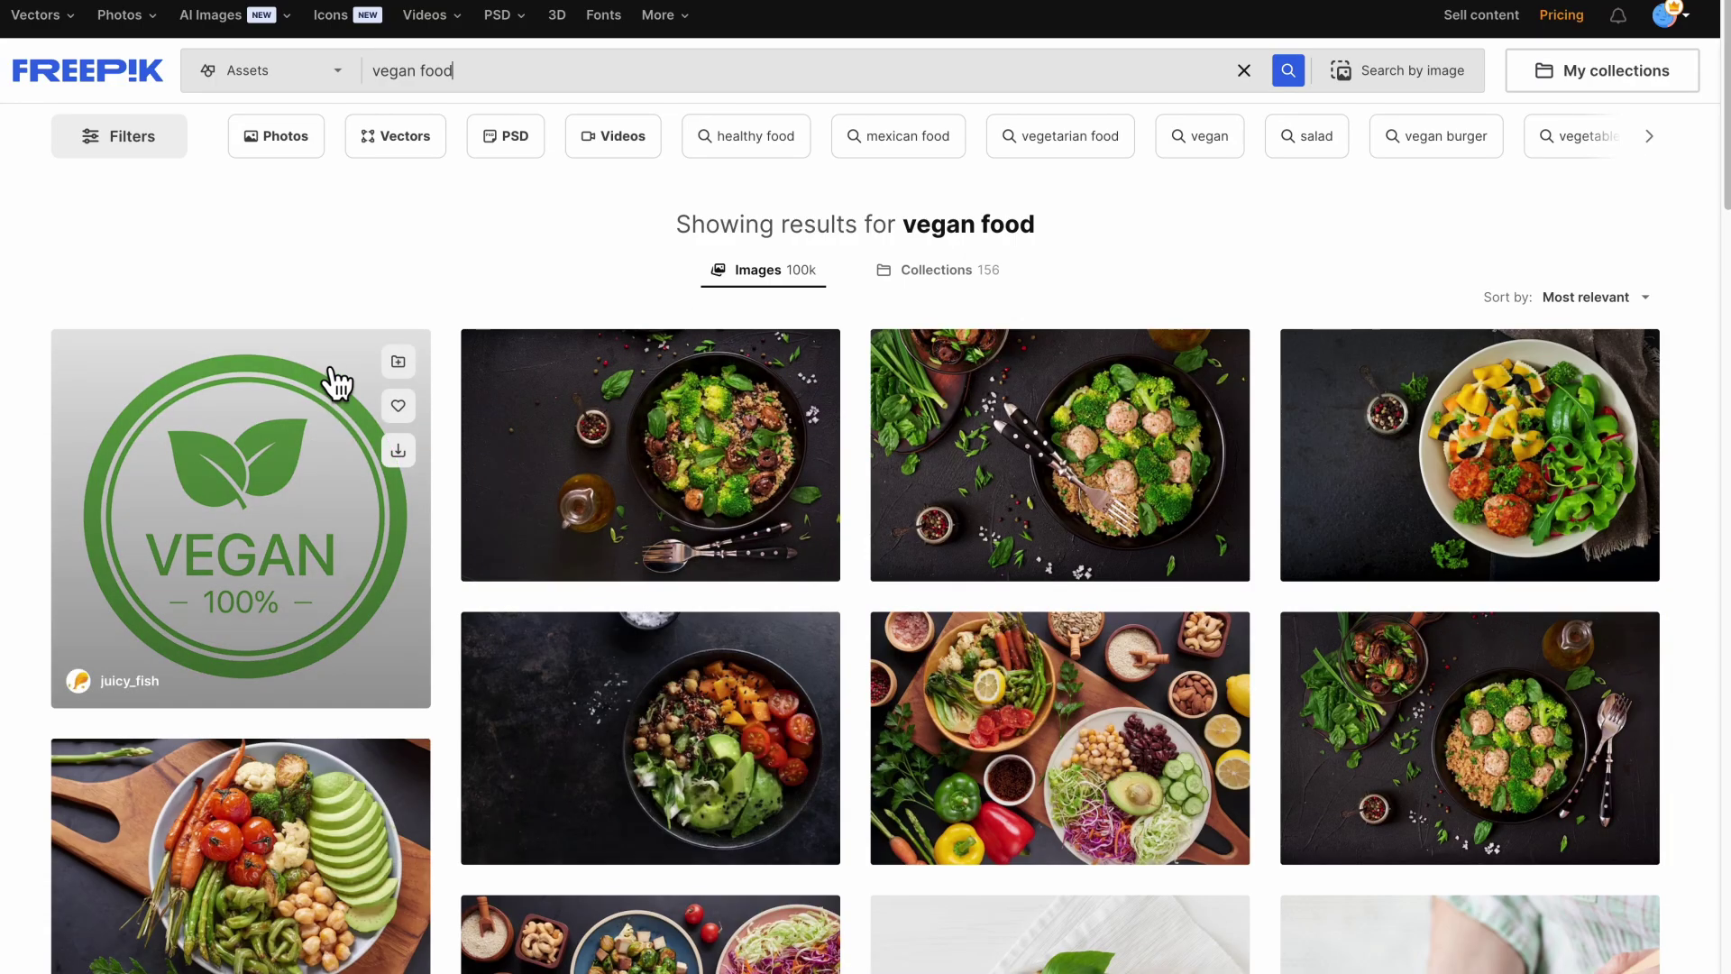
scroll(56, 707, down, 5)
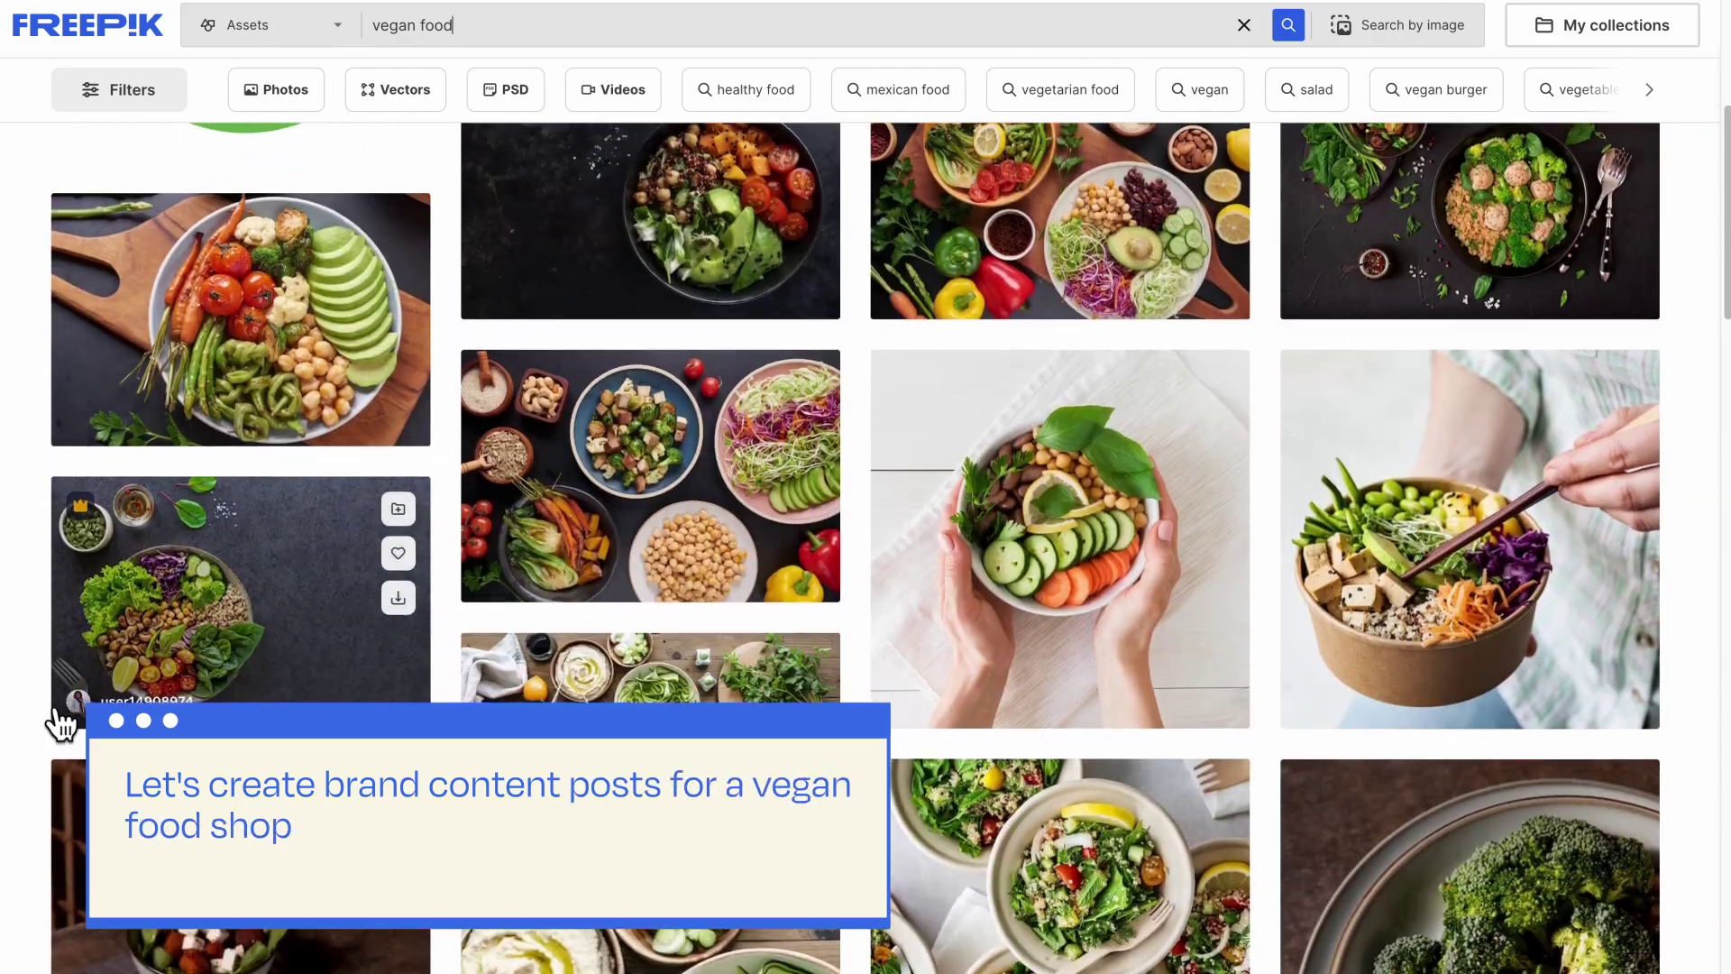
scroll(61, 724, down, 5)
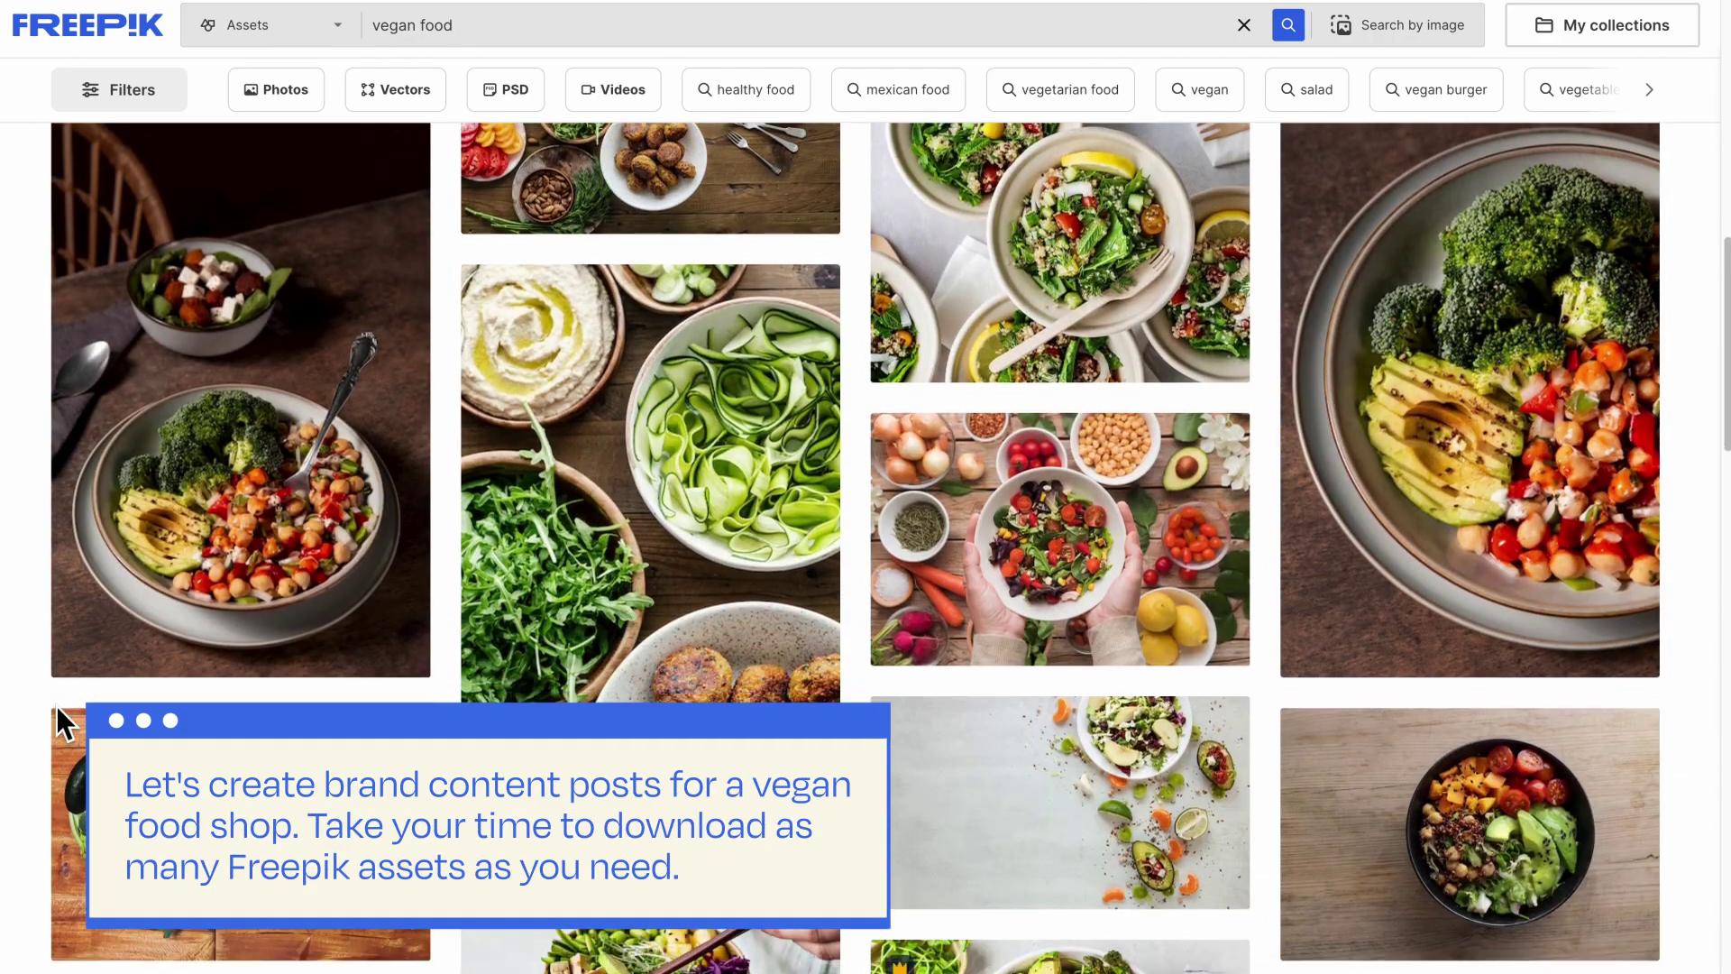
scroll(56, 706, down, 5)
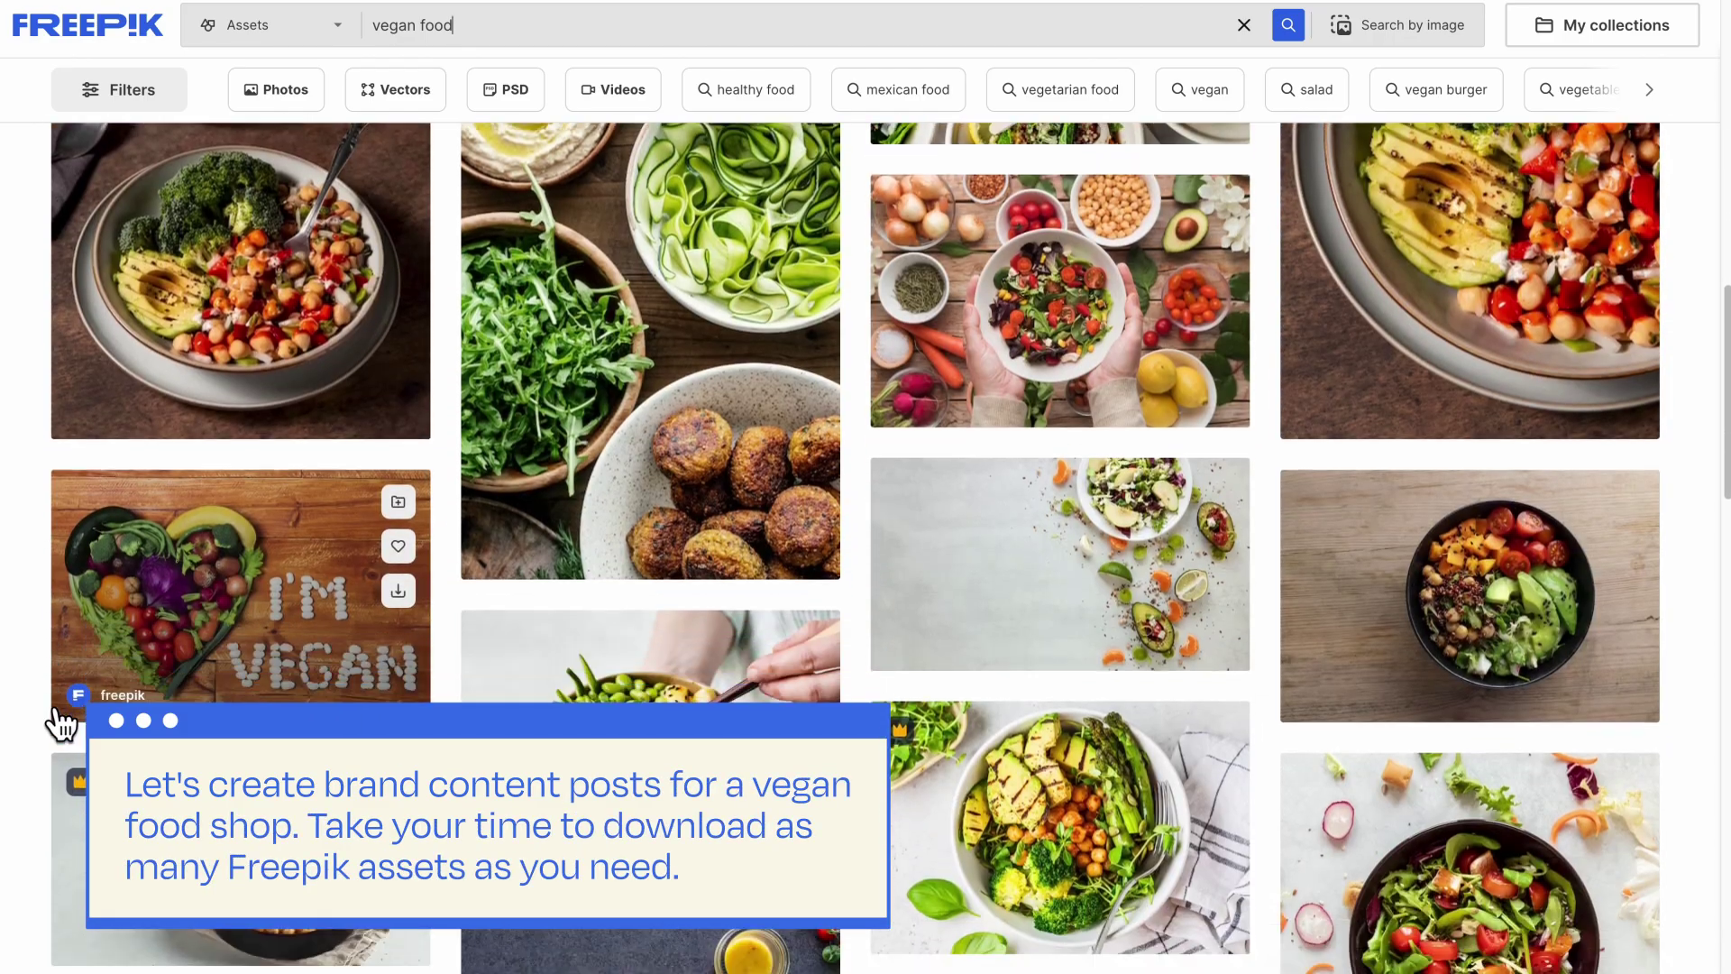
scroll(55, 706, down, 5)
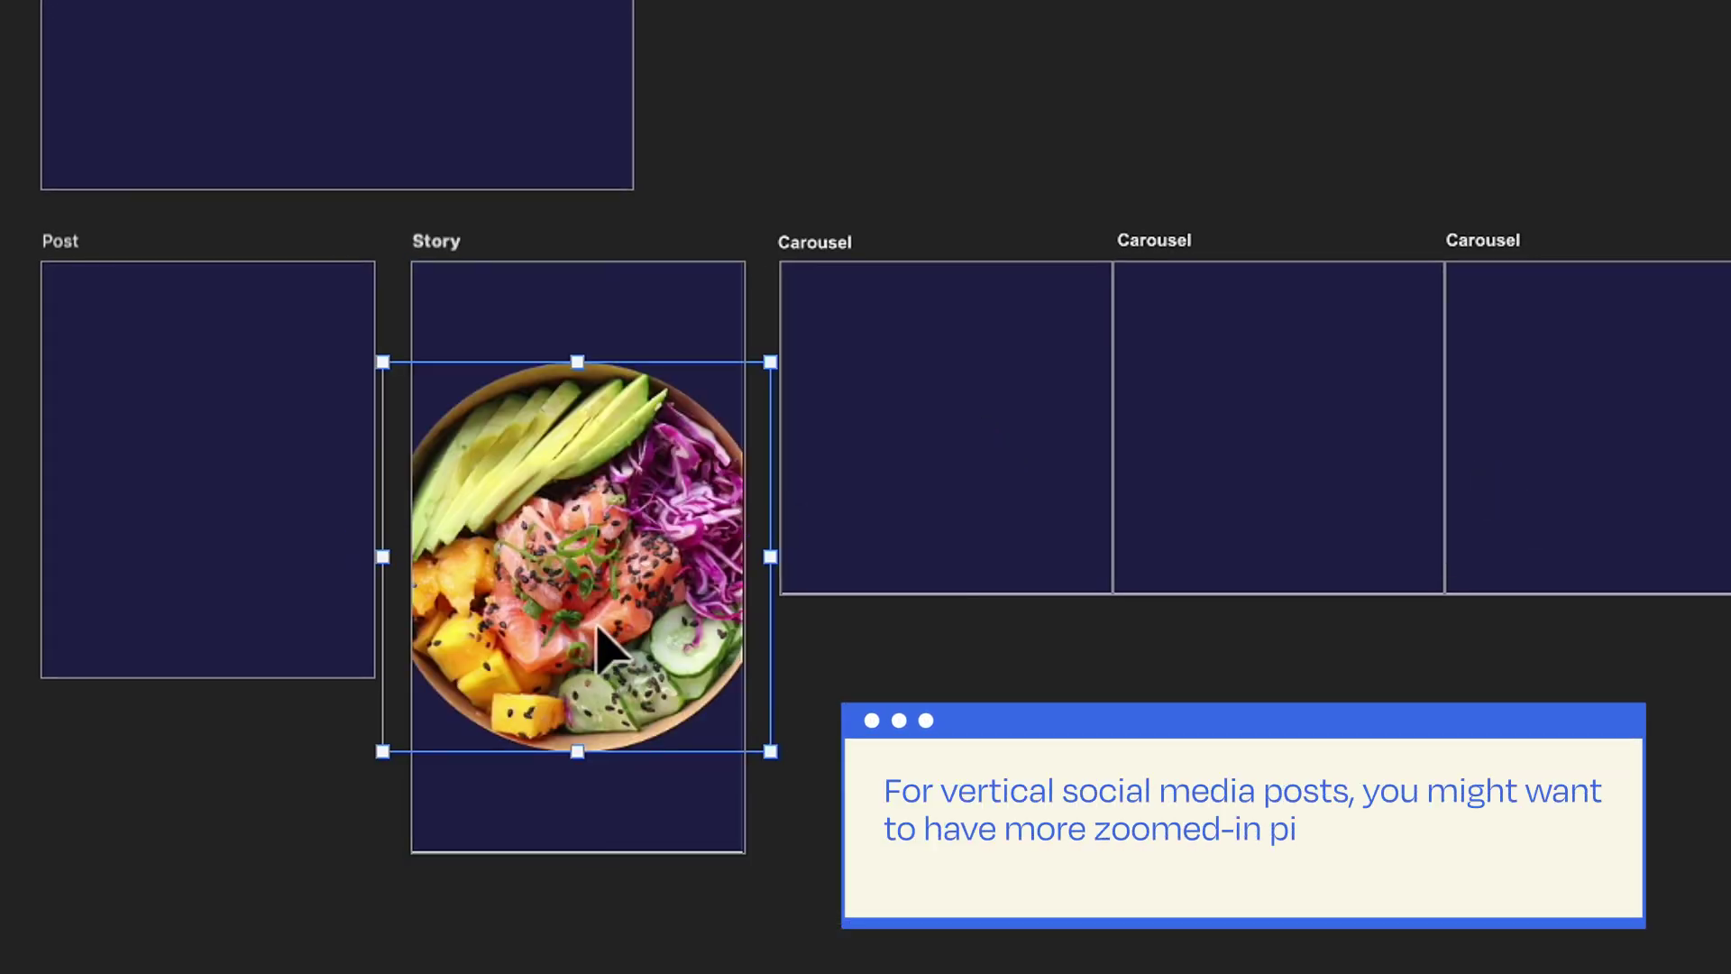
Reposition the Story bowl photo, Post sesame bowl and text, and the carousel Vegan title
drag(603, 647, 601, 393)
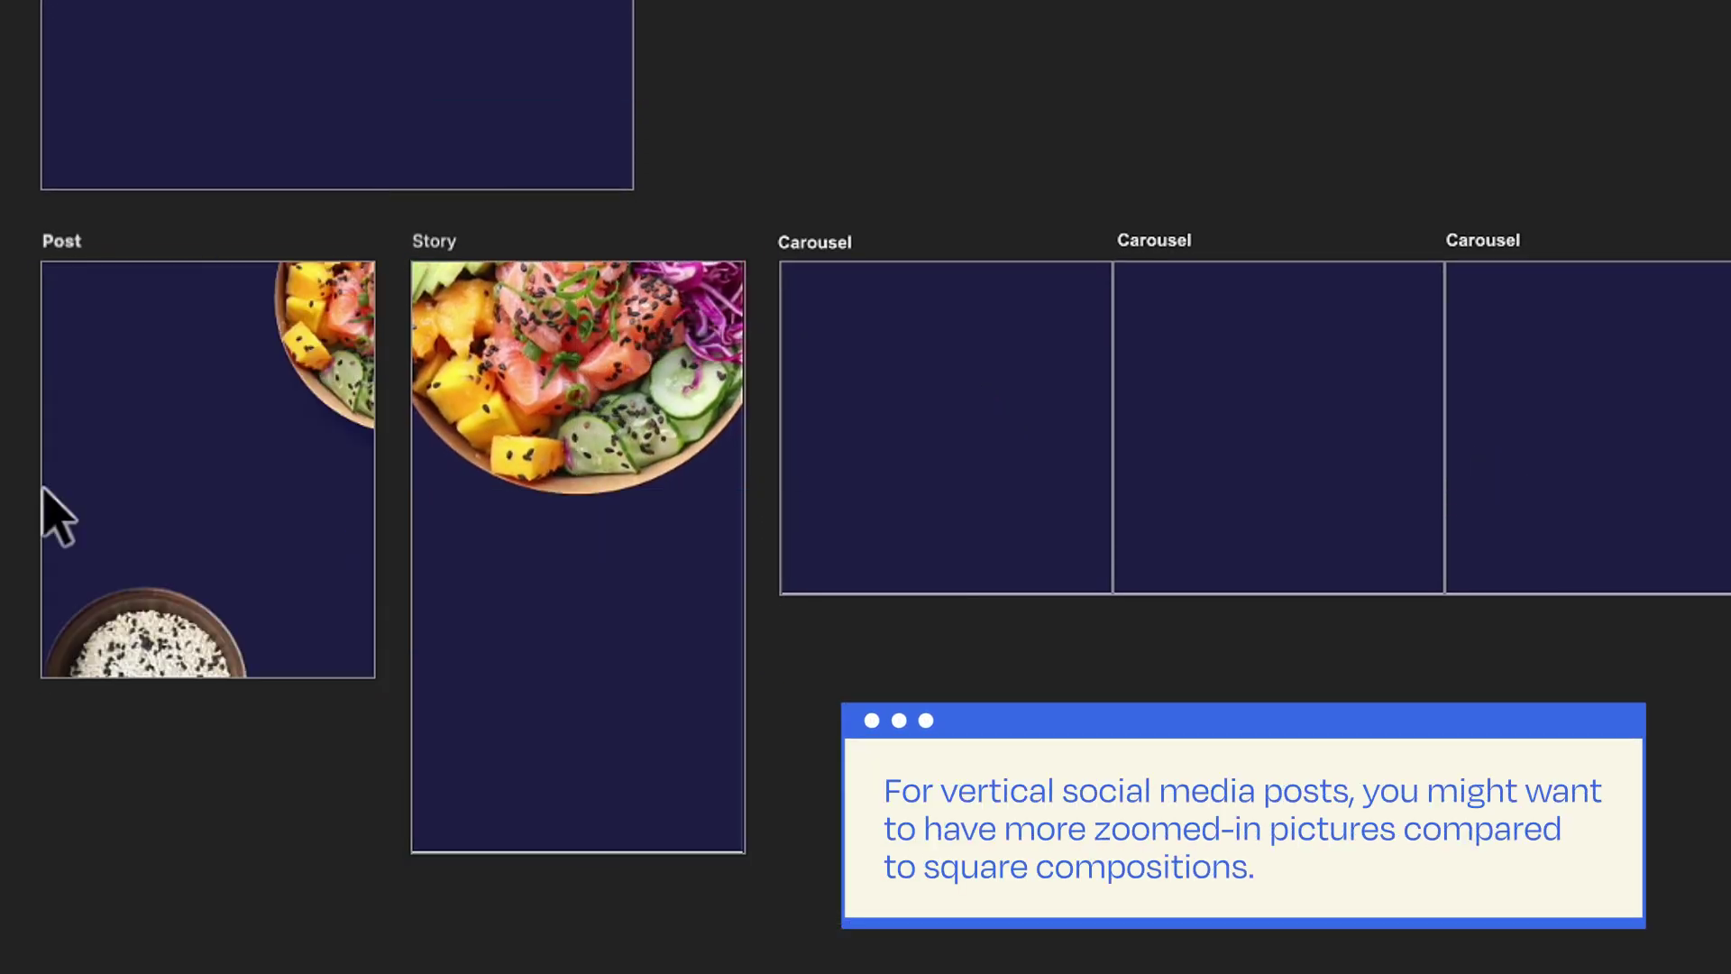
click(156, 666)
drag(156, 665, 129, 626)
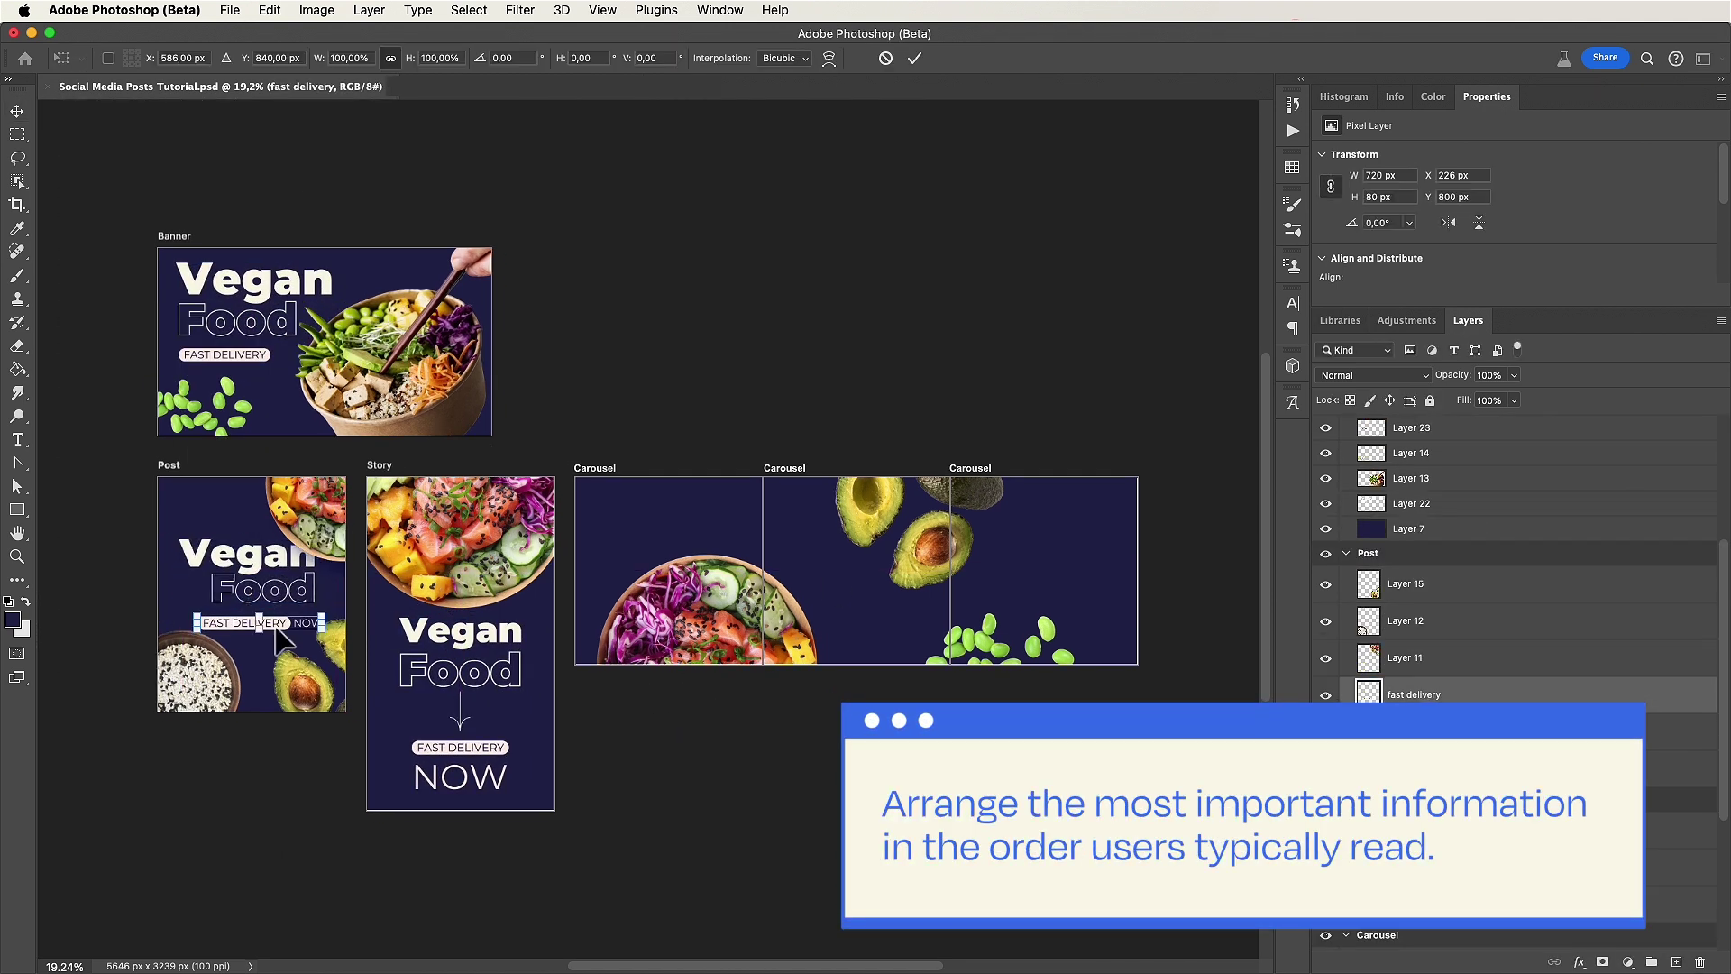
drag(271, 622, 293, 634)
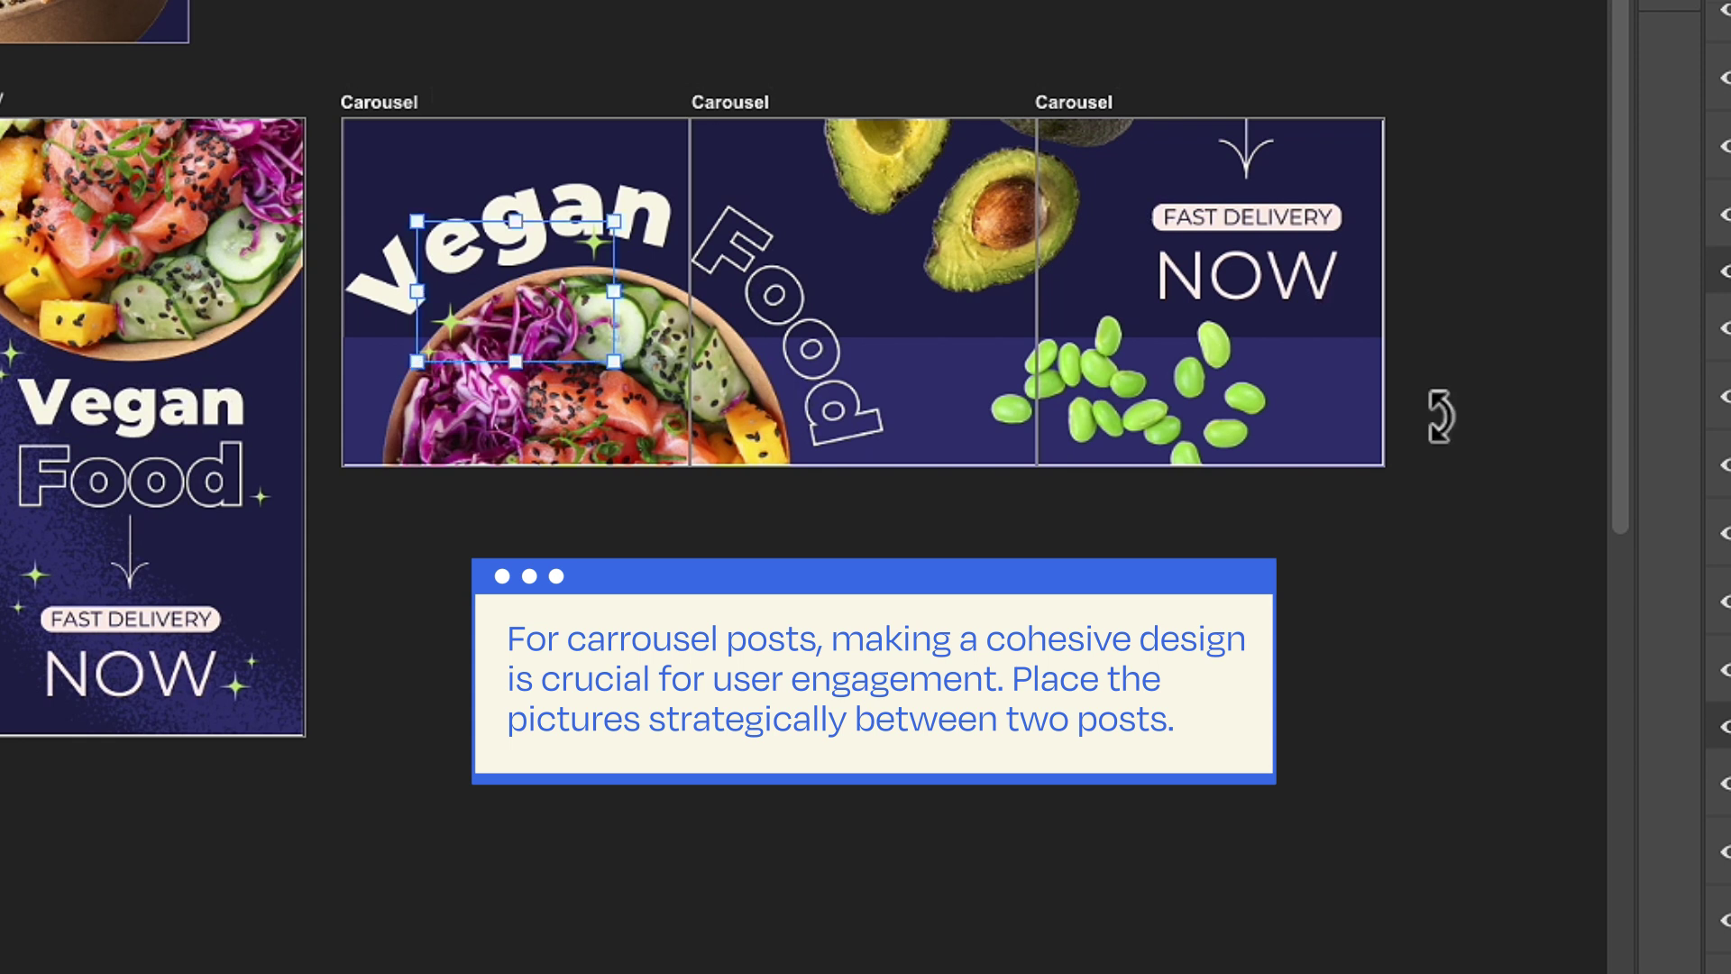
drag(542, 190, 595, 291)
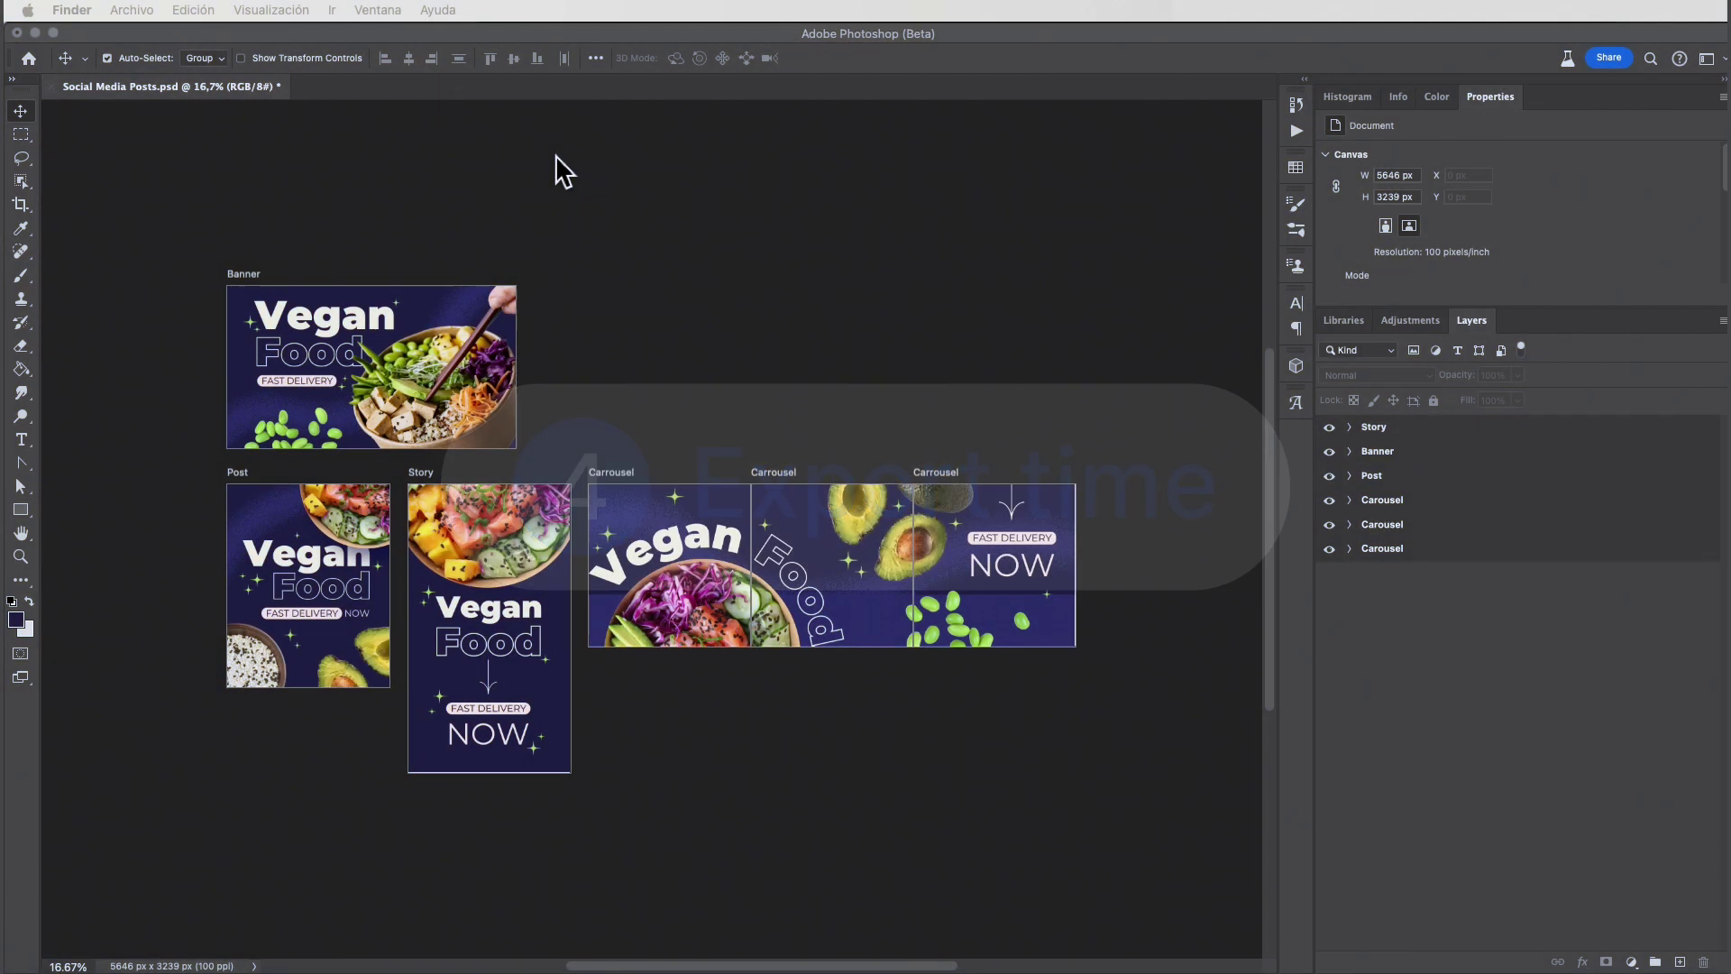
Open Export As and preview the JPG export of each of the six artboards
click(234, 11)
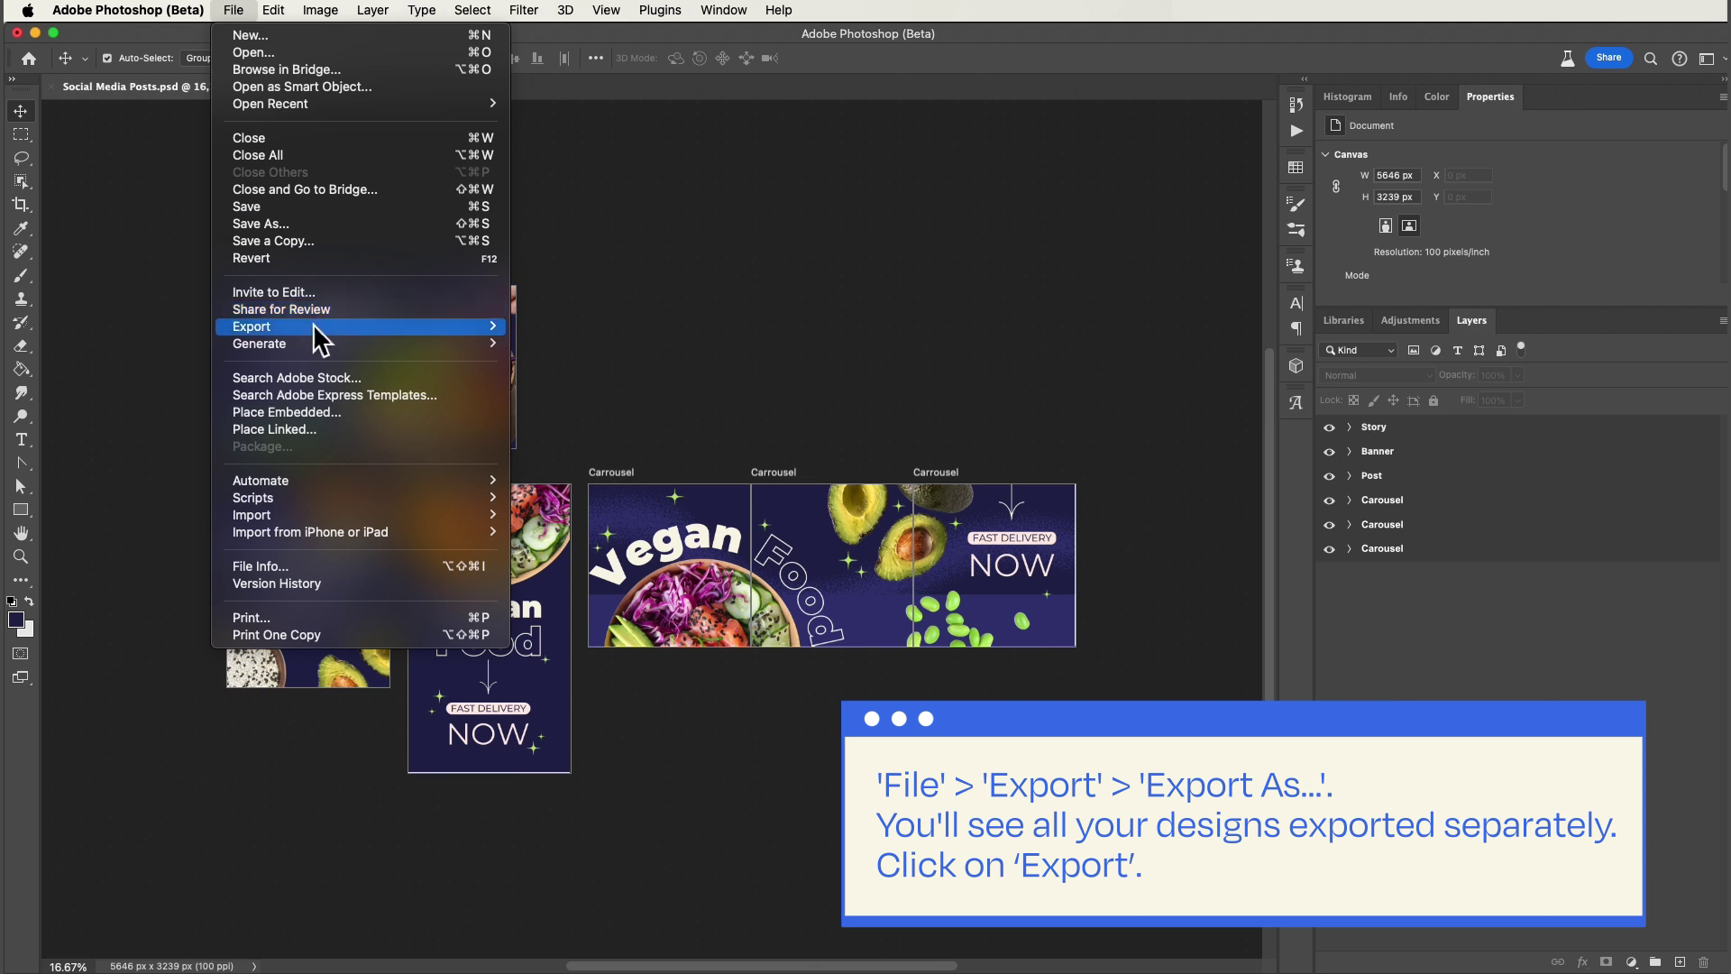
mouse_move(251, 326)
click(551, 344)
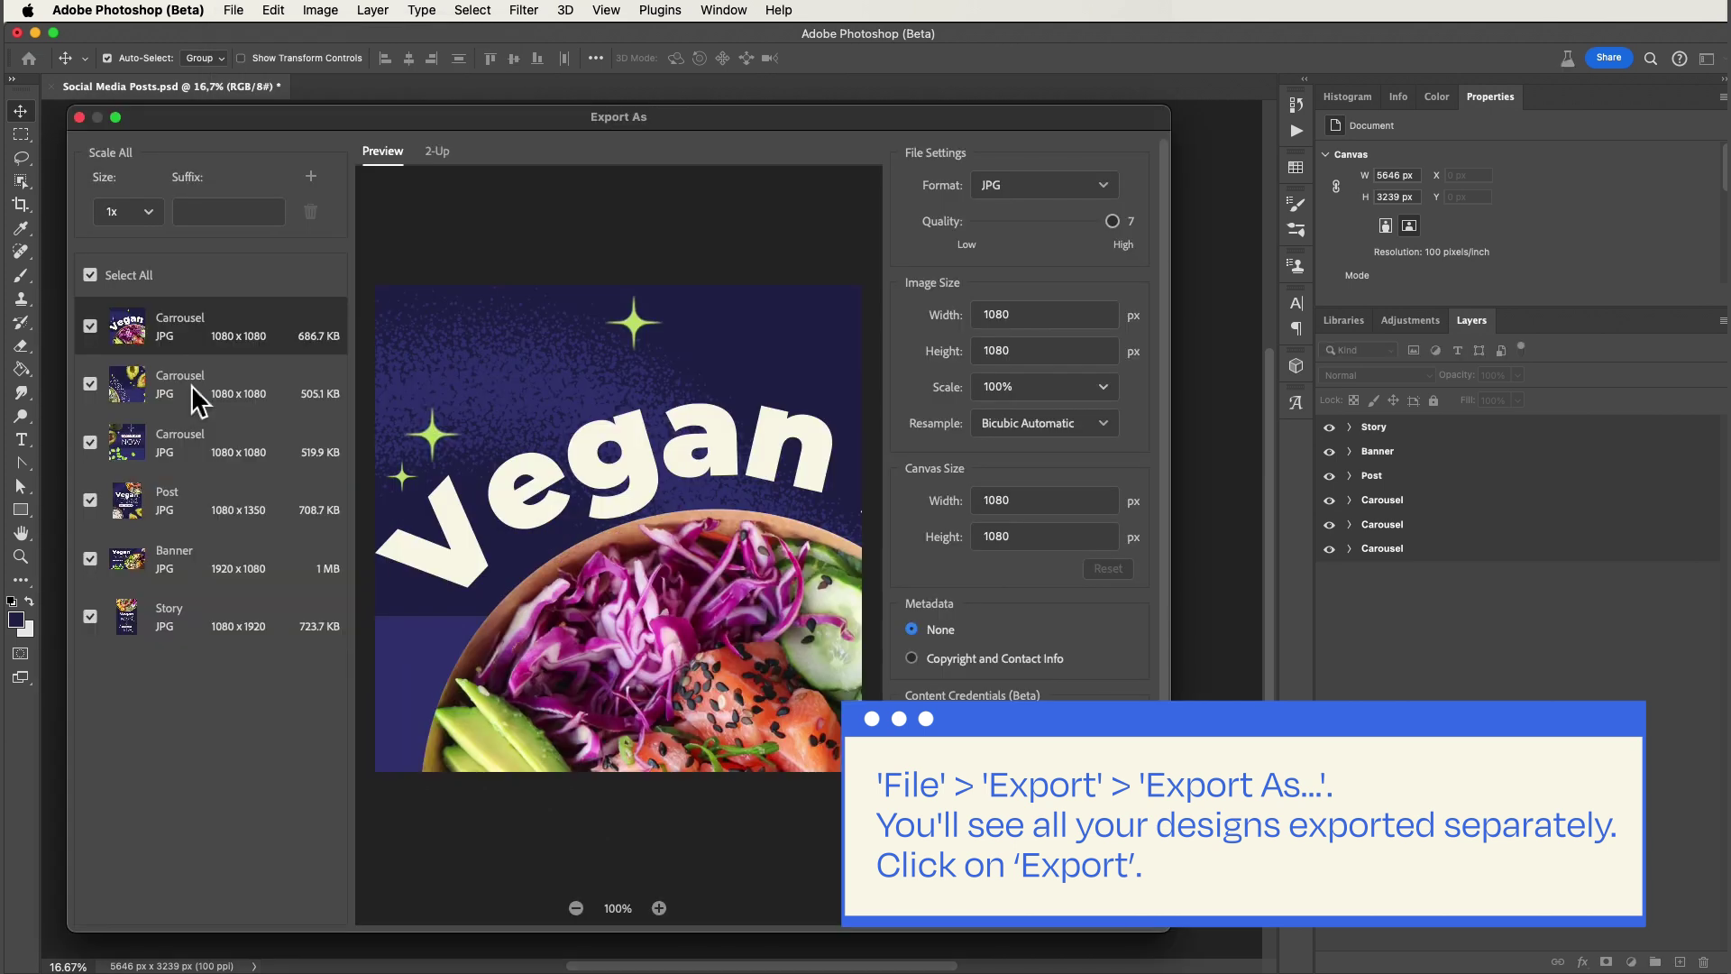
click(189, 387)
click(175, 444)
click(189, 509)
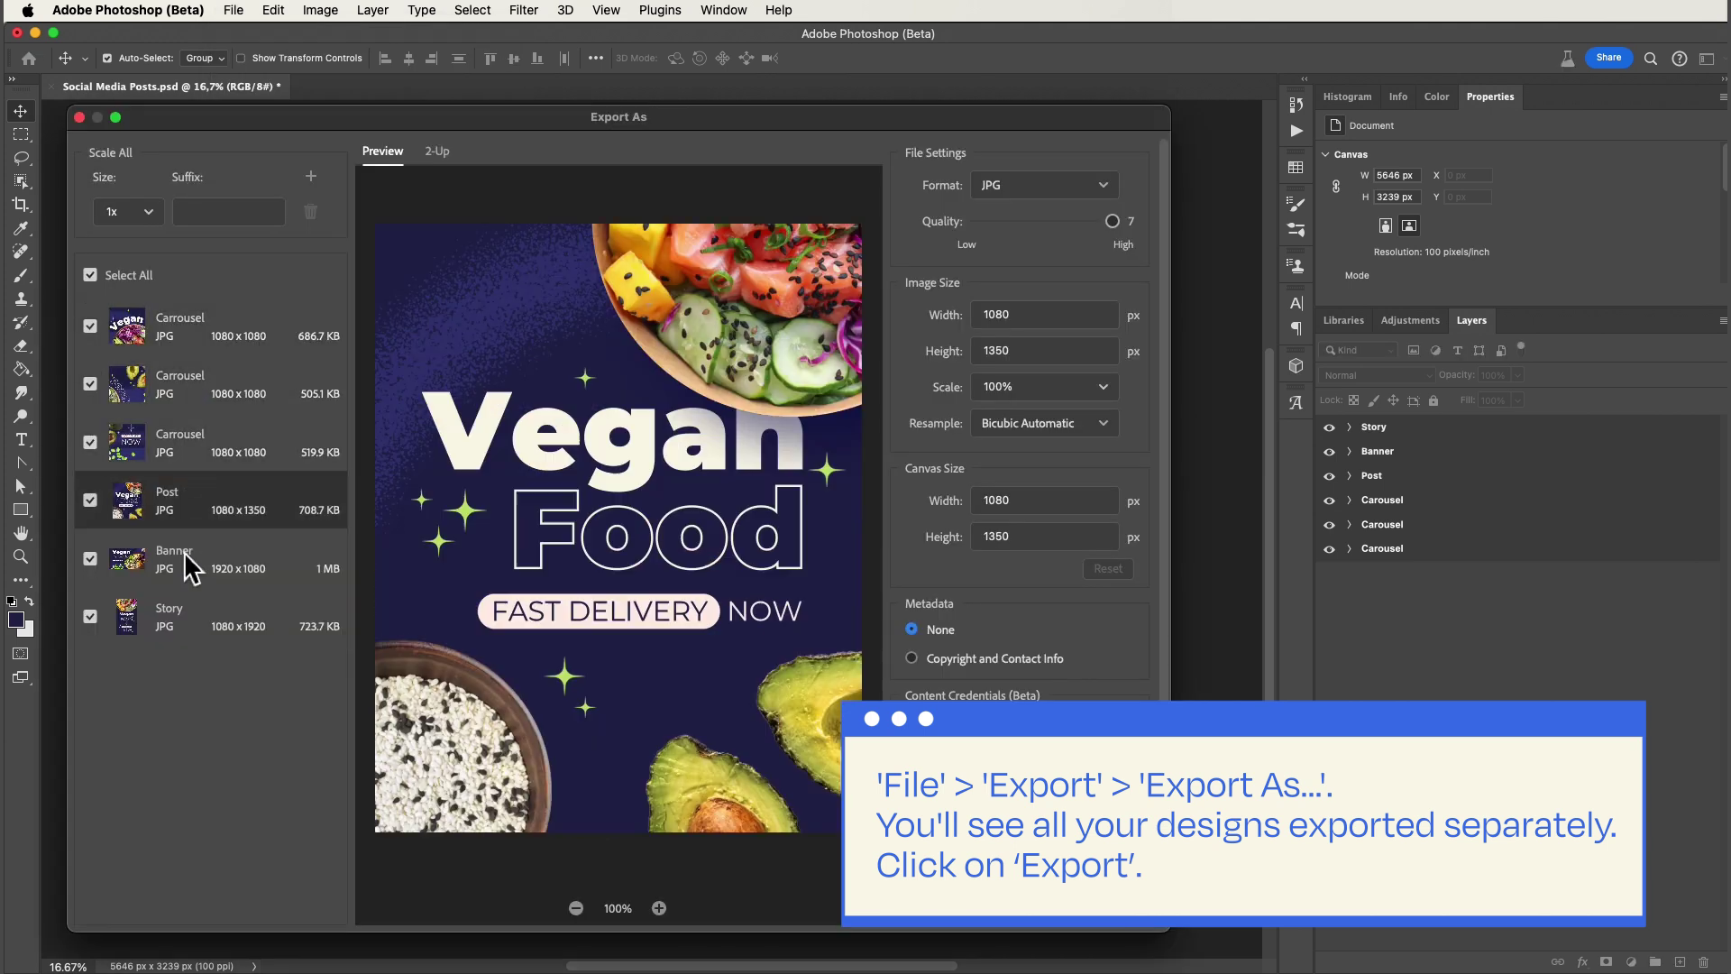
click(183, 559)
click(190, 616)
click(187, 337)
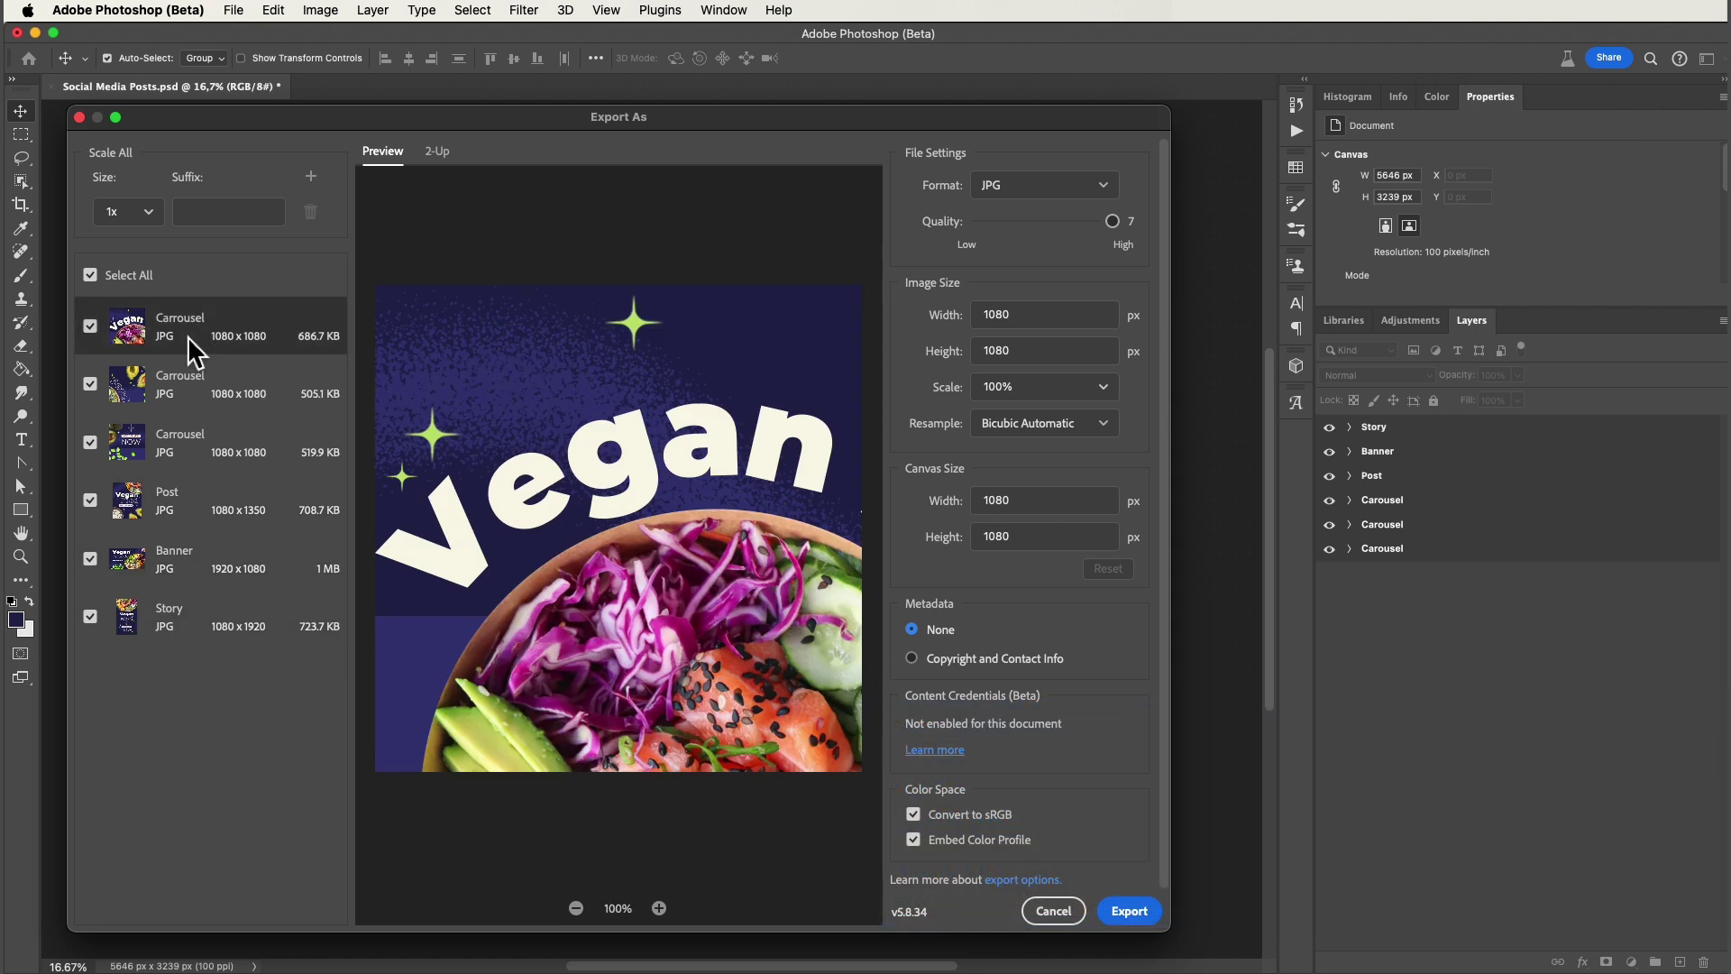